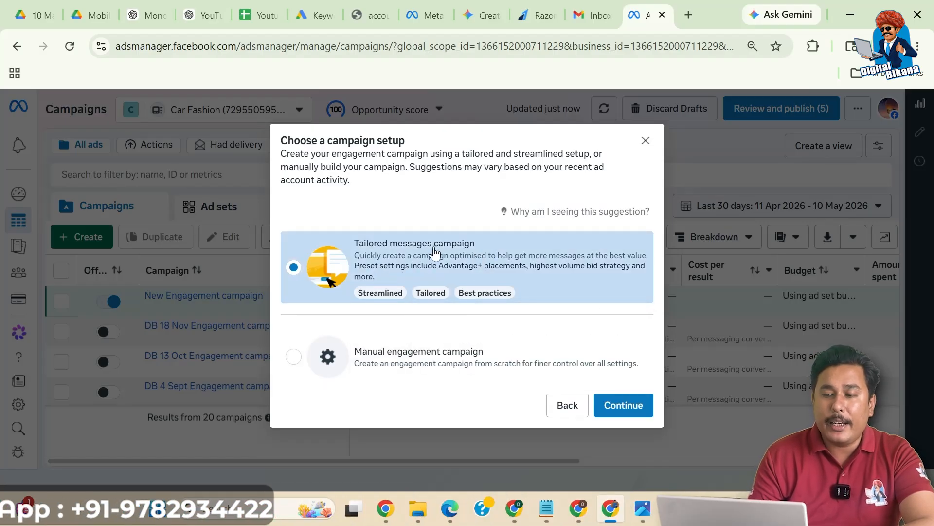
Create a manual engagement campaign and name it Trial Campaign
left_click(394, 361)
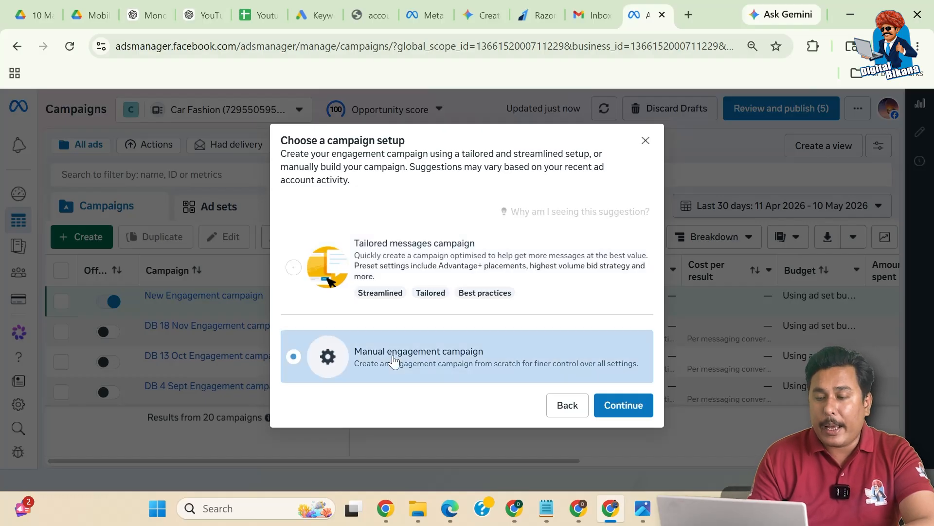
left_click(628, 411)
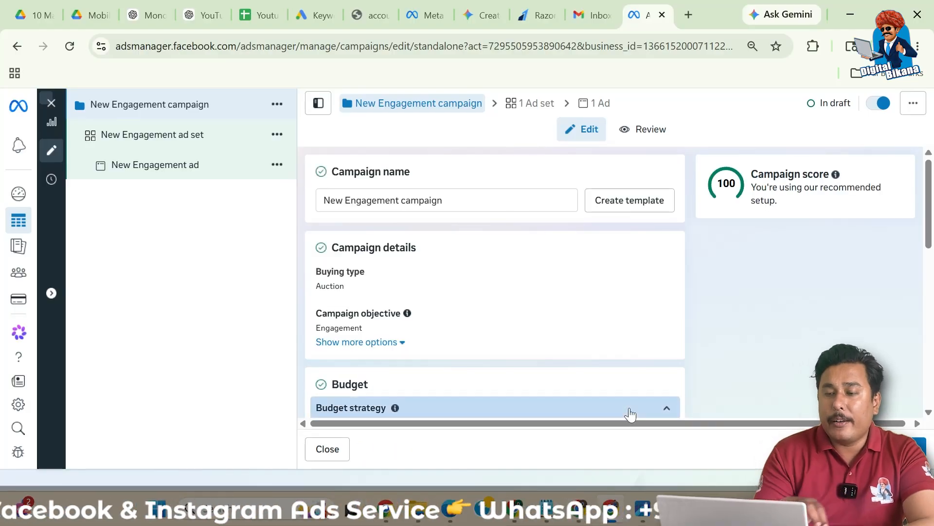
mouse_move(335, 200)
left_mouse_down()
mouse_move(443, 200)
mouse_move(323, 203)
left_mouse_up()
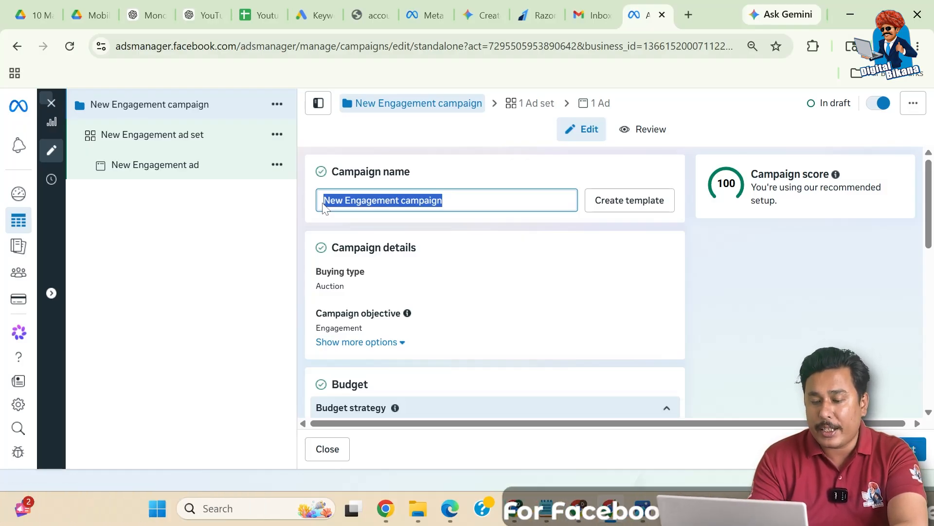
type("Tria")
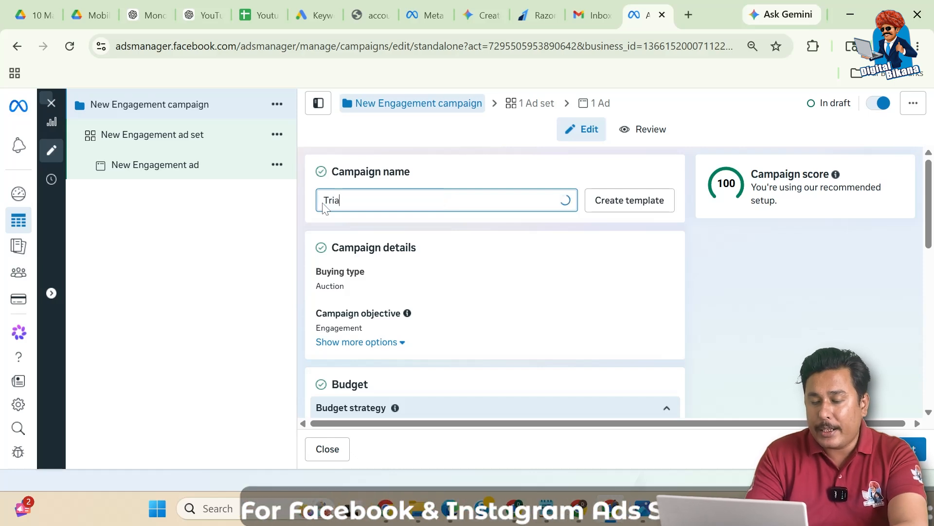
type("l Campaign")
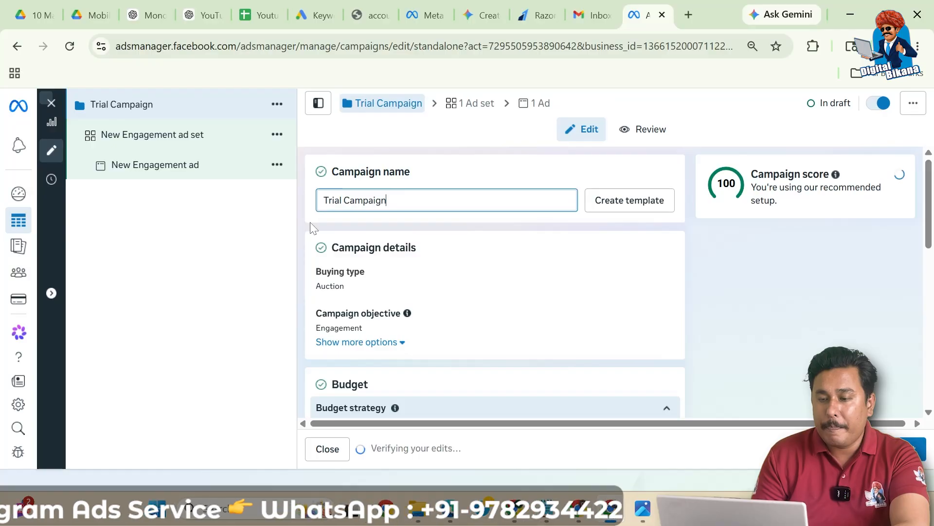
left_click(310, 222)
Turn off sharing some of the budget with other ad sets in the campaign's budget settings
scroll(311, 224, "down", 1)
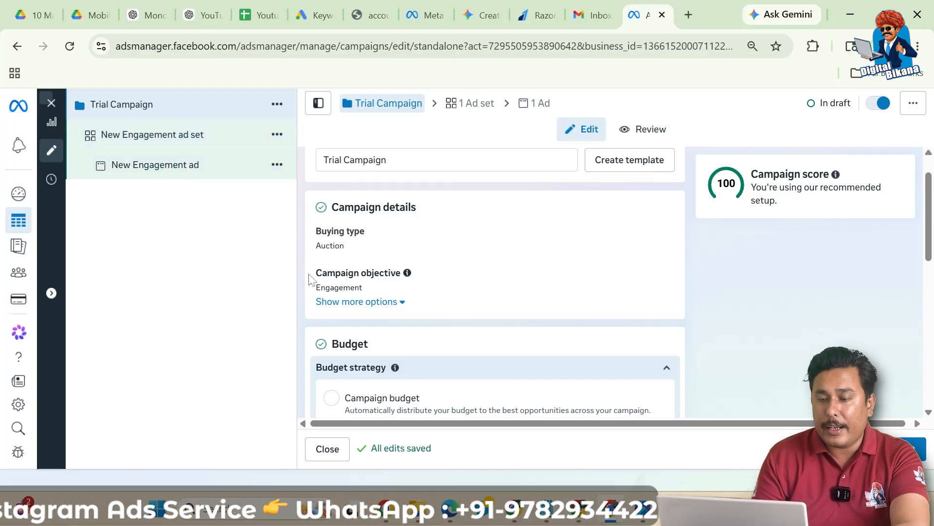
scroll(309, 280, "down", 1)
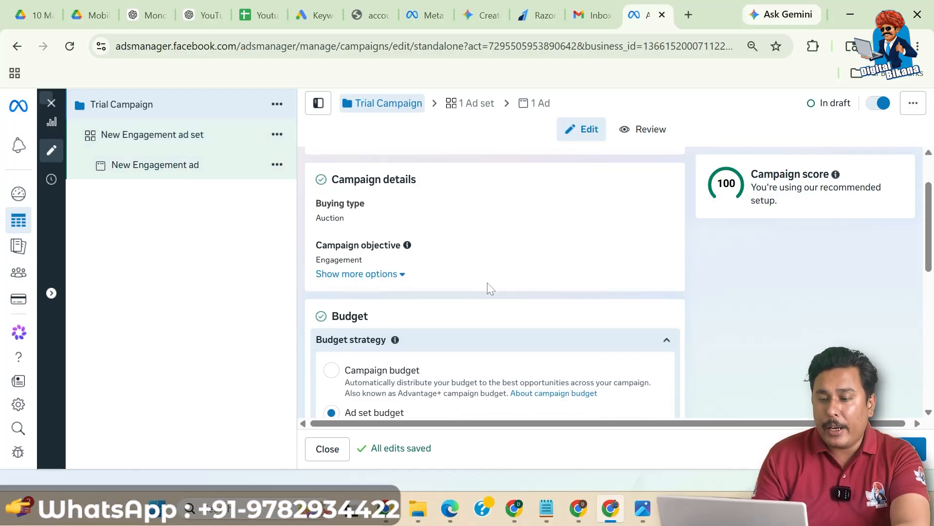
scroll(487, 287, "down", 2)
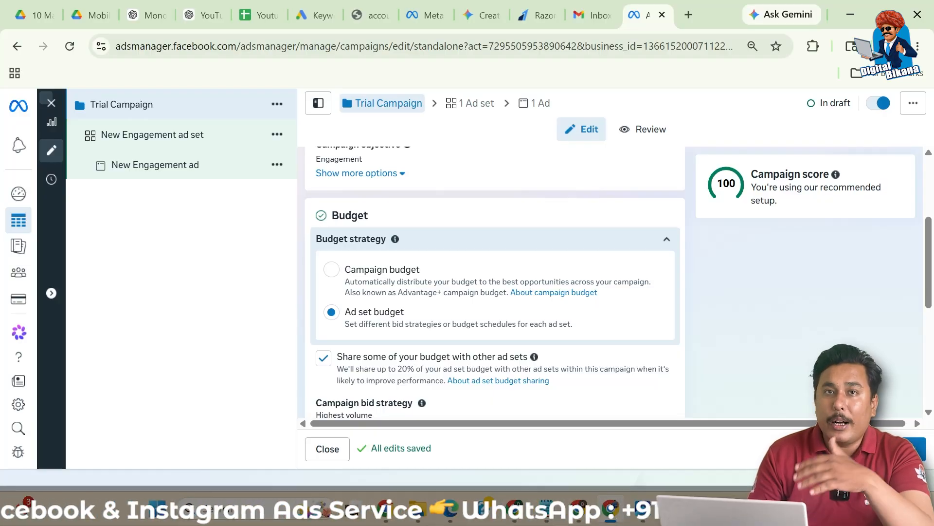
left_click(324, 358)
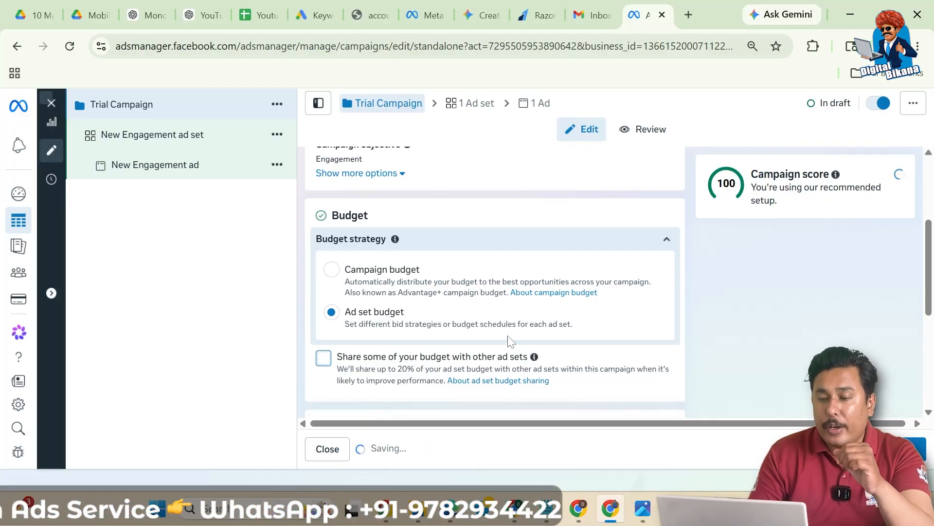
Proceed to the ad set level and rename the ad set as Feeds SR
scroll(509, 343, "down", 2)
scroll(511, 344, "down", 1)
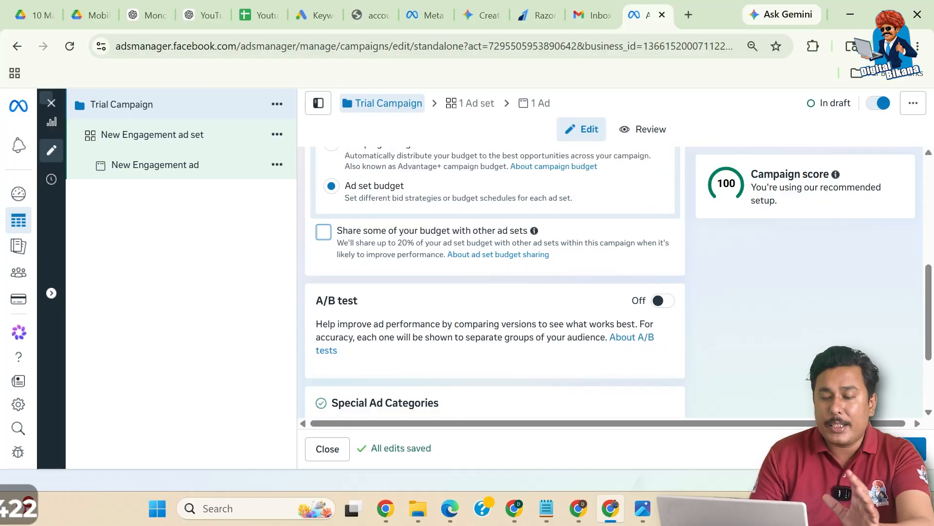
scroll(488, 308, "down", 3)
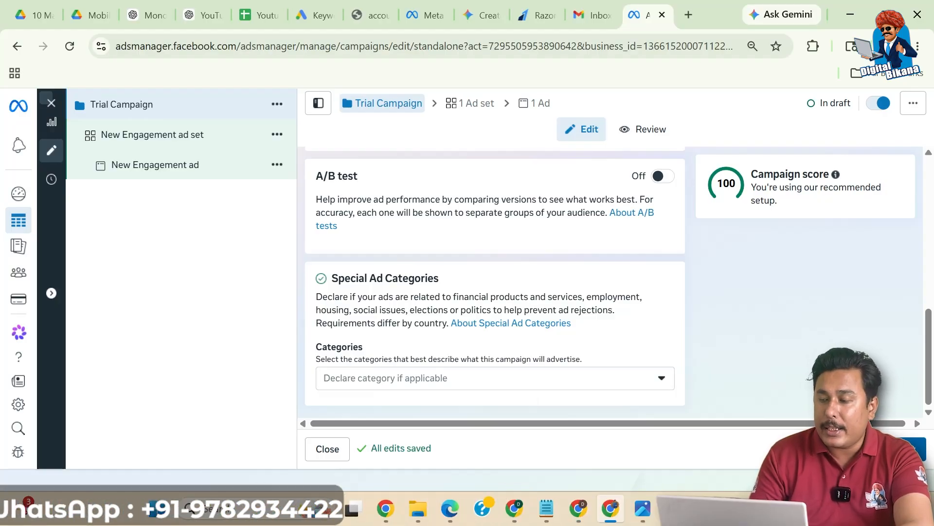
left_click(906, 448)
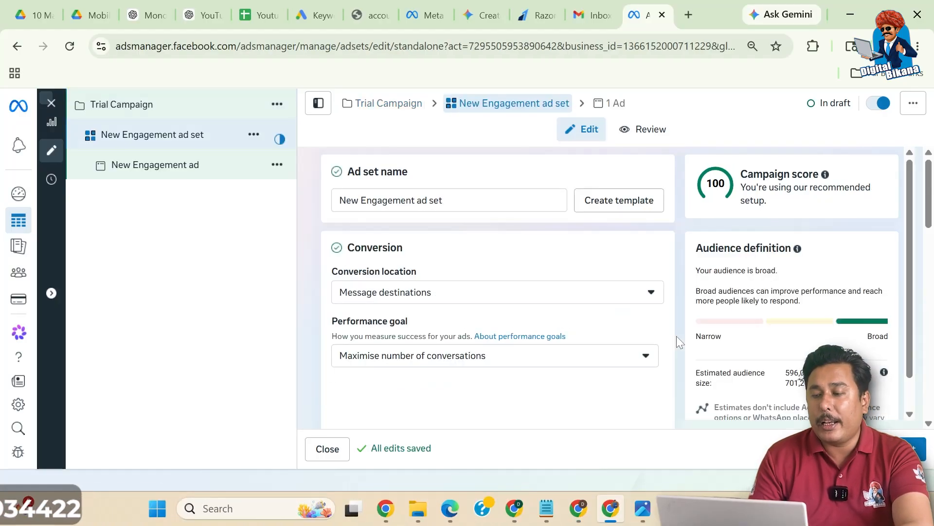
left_click_drag(445, 200, 299, 197)
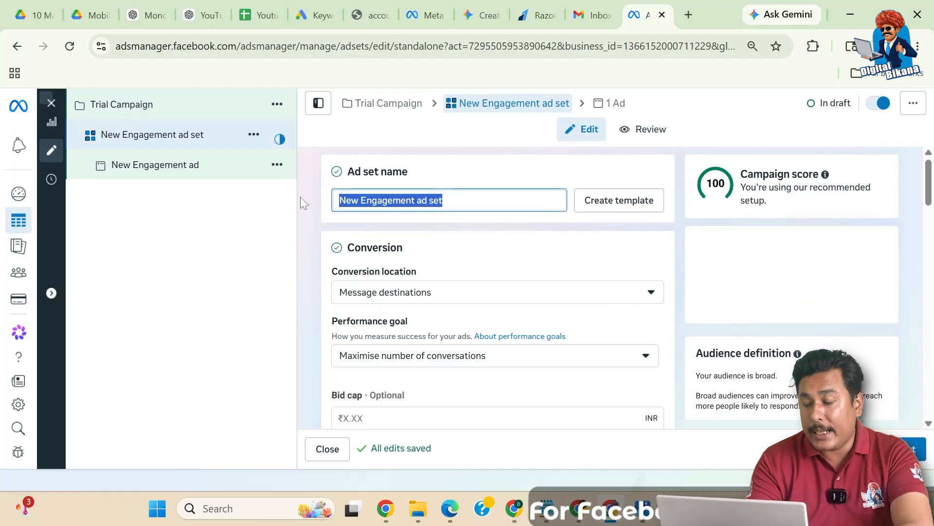
type("F")
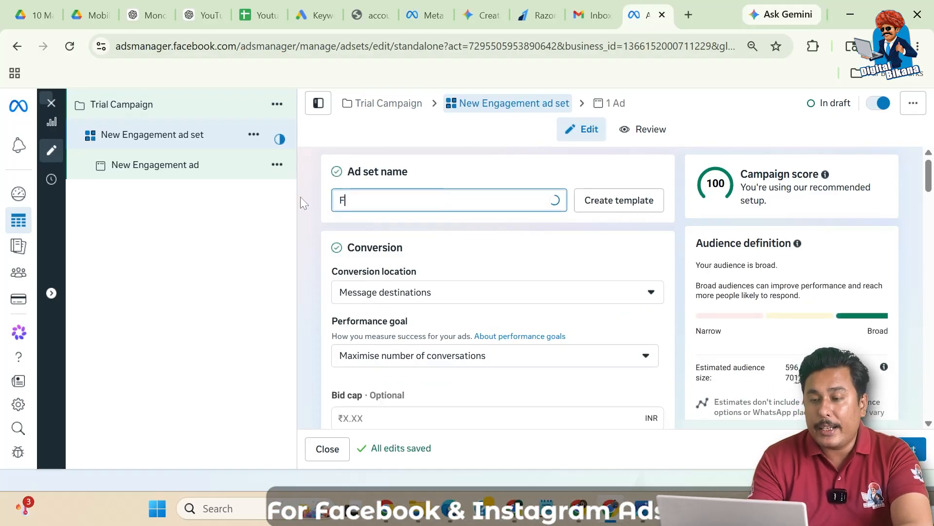
type("eeds SR")
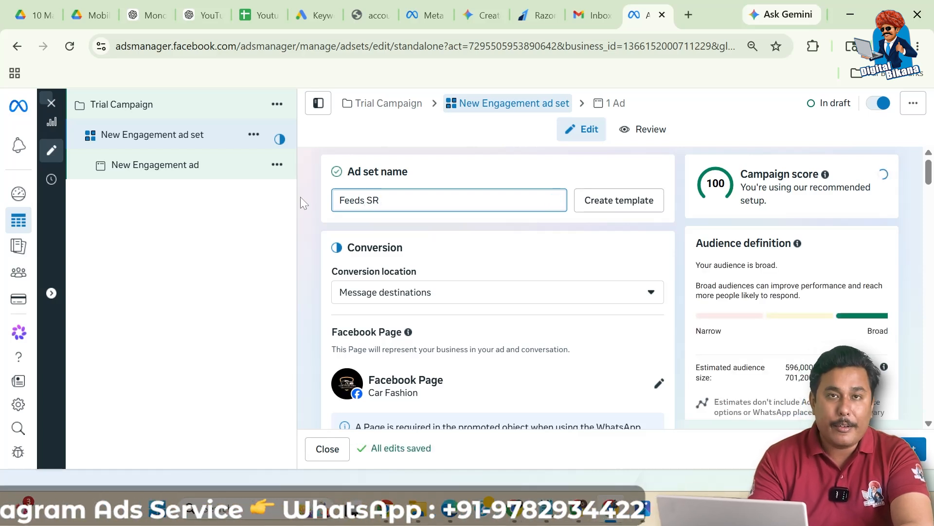
left_click(320, 235)
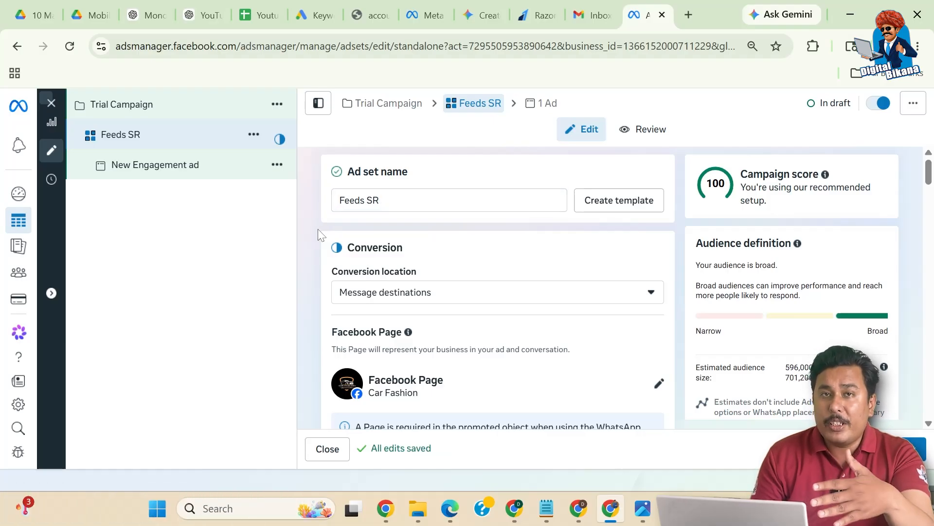
Examine the conversion location choices for the ad set, leaving Message destinations selected
scroll(318, 229, "down", 1)
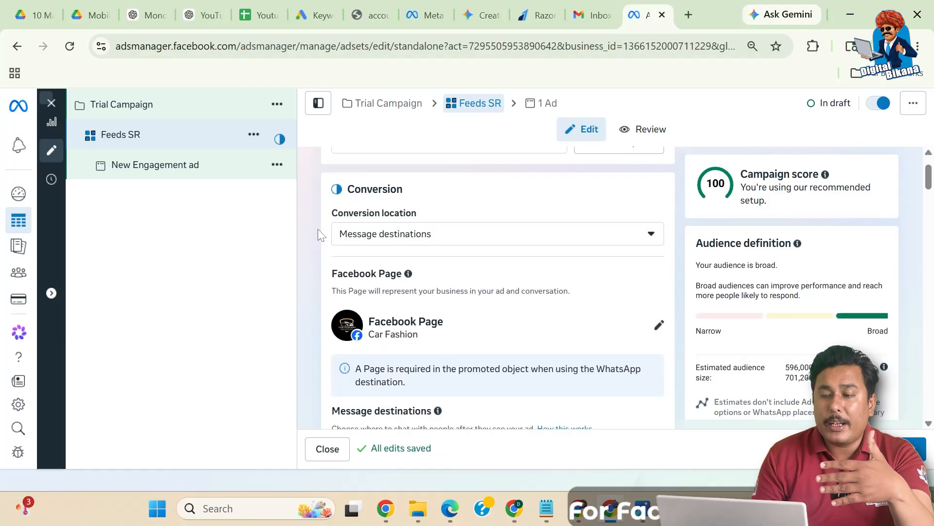
scroll(320, 235, "up", 1)
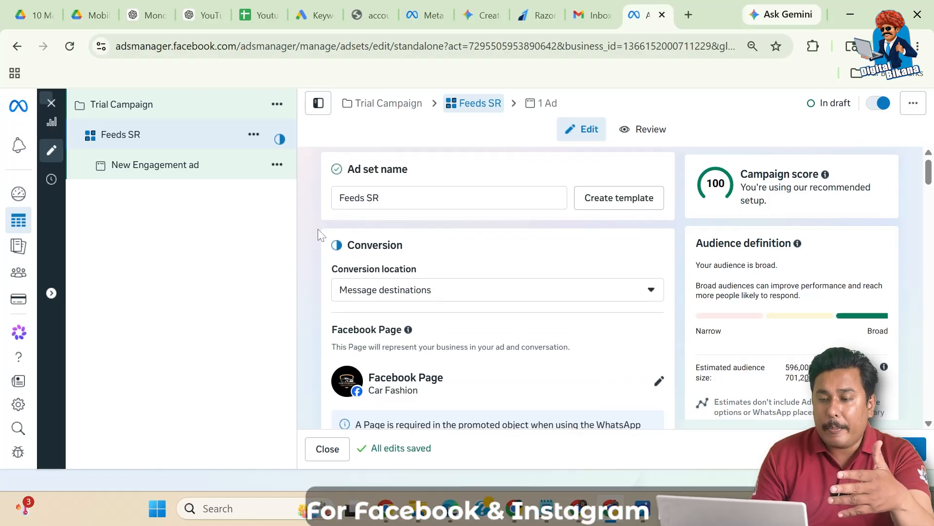
scroll(319, 233, "down", 1)
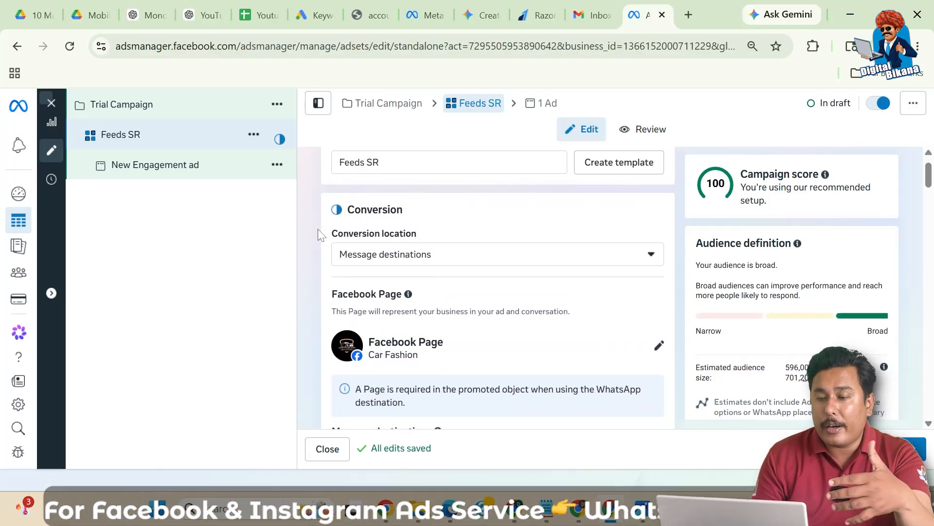
left_click(403, 263)
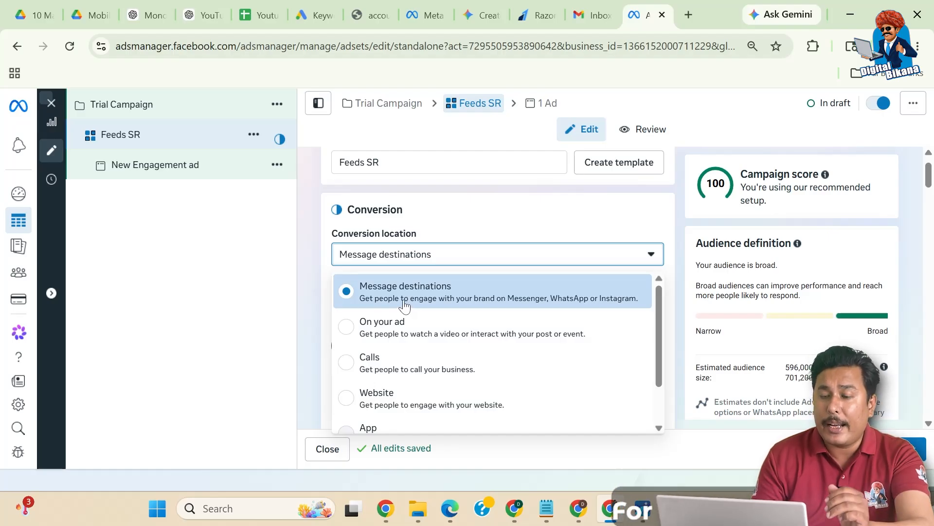
left_click(314, 290)
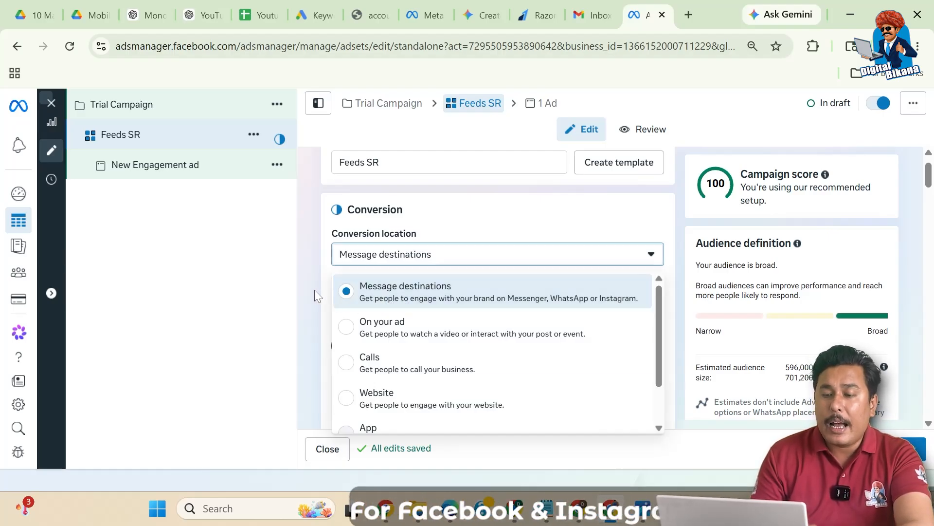
Review the ad set's Facebook Page, manual message destinations, WhatsApp settings and performance goal choices
scroll(408, 261, "down", 3)
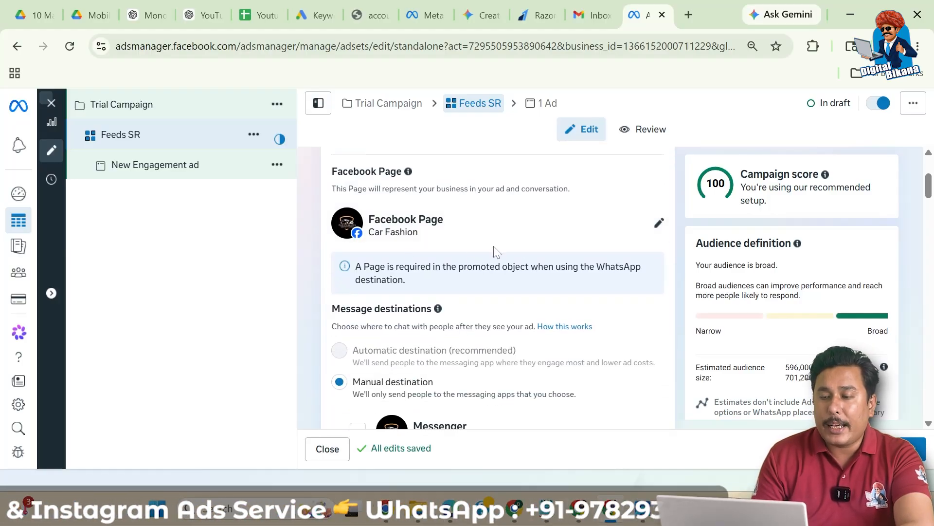
scroll(444, 309, "down", 1)
scroll(445, 308, "down", 1)
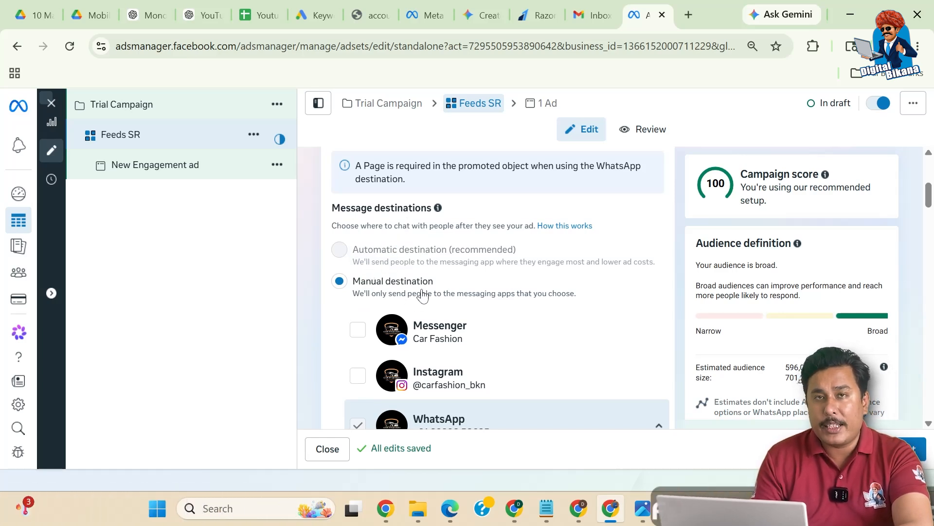
scroll(424, 294, "down", 2)
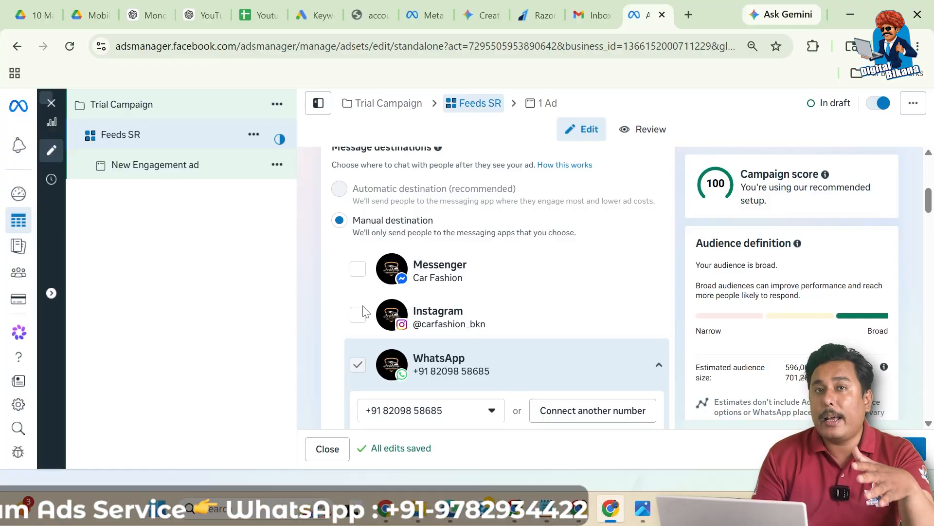
scroll(492, 360, "down", 2)
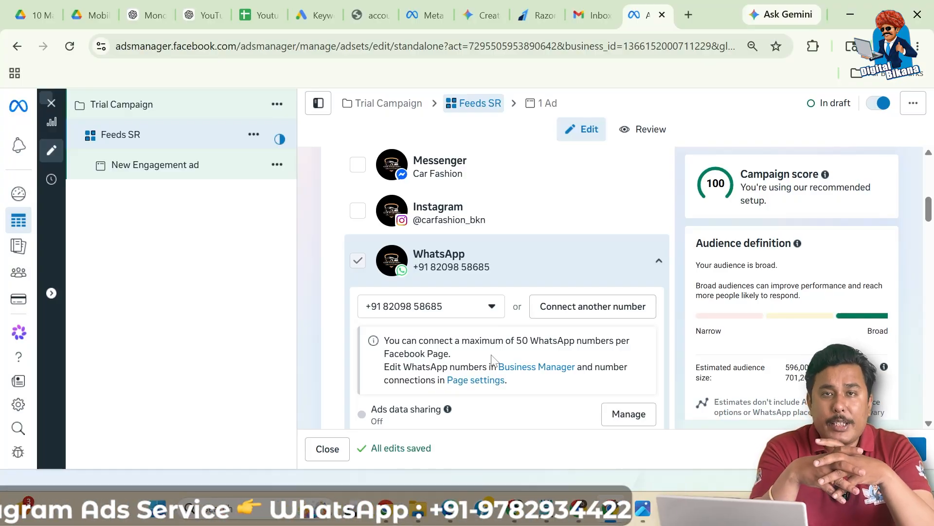
scroll(492, 361, "down", 4)
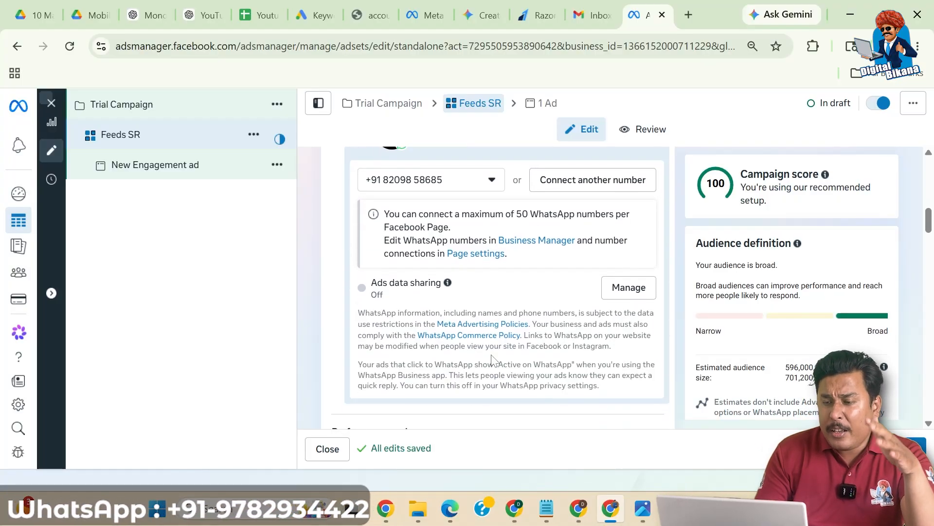
scroll(493, 361, "down", 1)
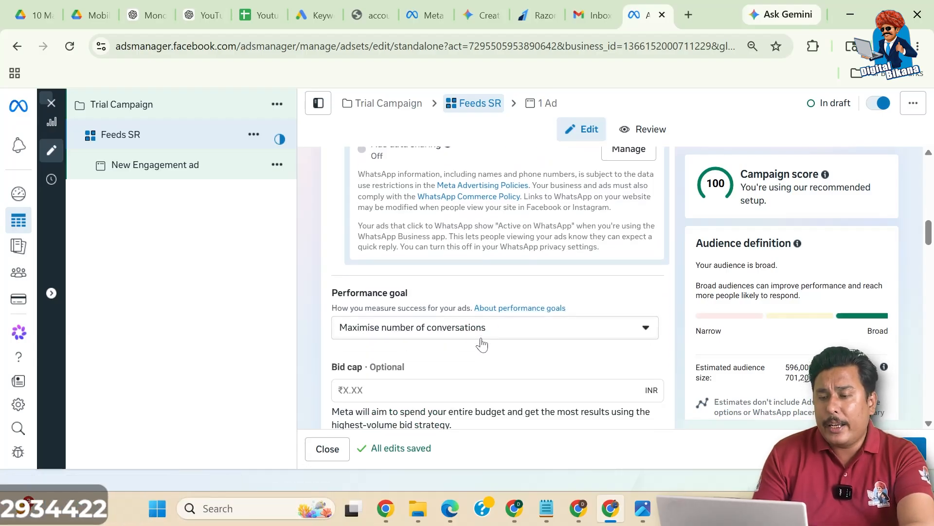
scroll(482, 345, "down", 1)
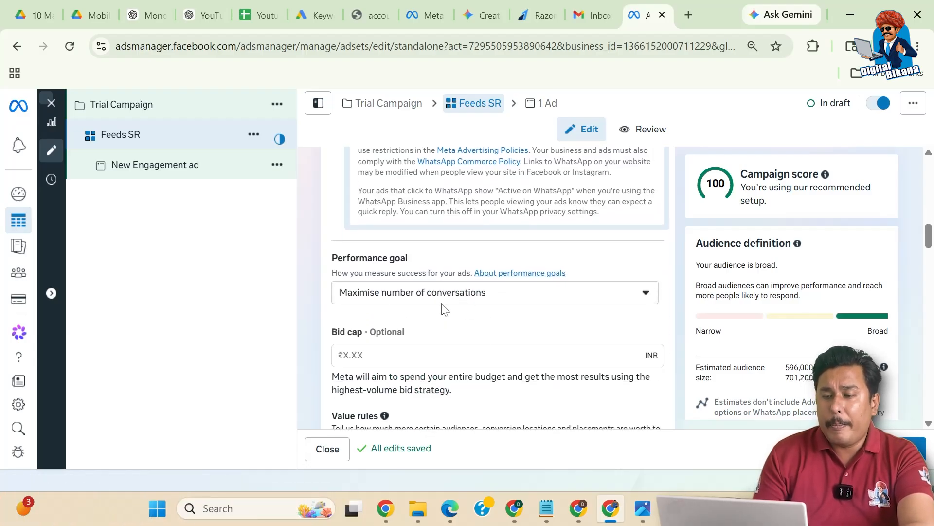
left_click(492, 301)
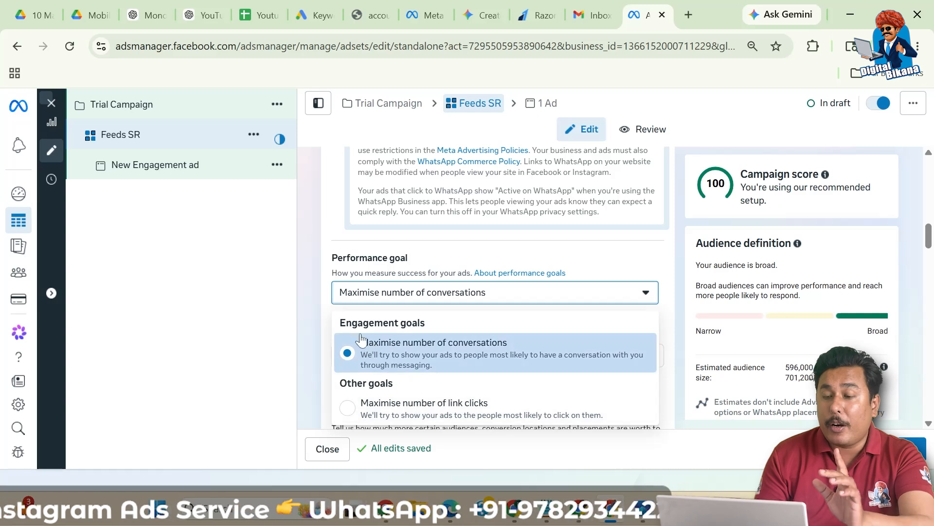
left_click(313, 330)
Set the ad set's daily budget to ₹500.00
scroll(312, 331, "down", 2)
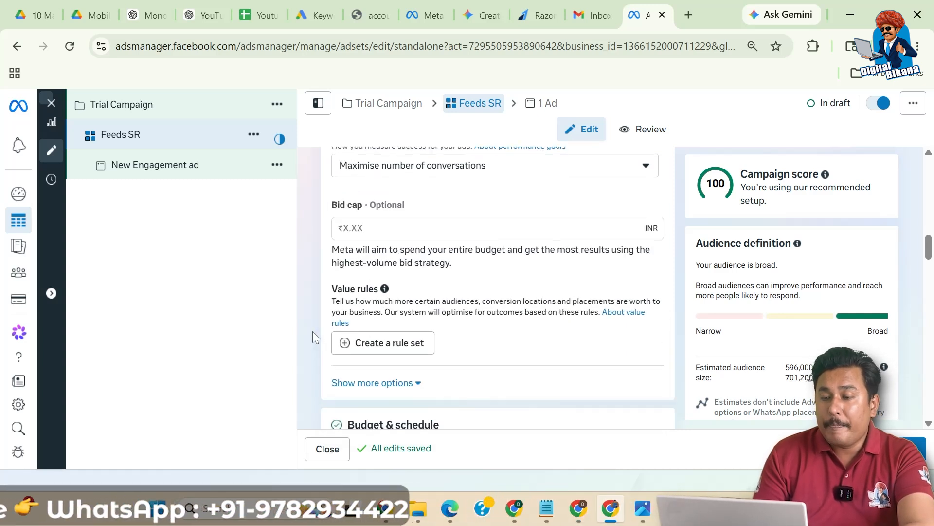
scroll(506, 294, "down", 4)
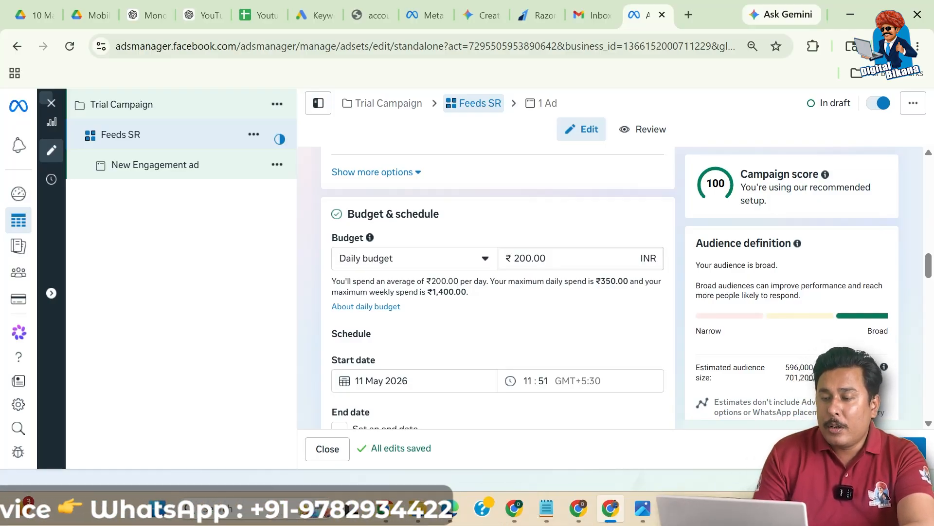
left_click(518, 258)
key("BackSpace")
type("5")
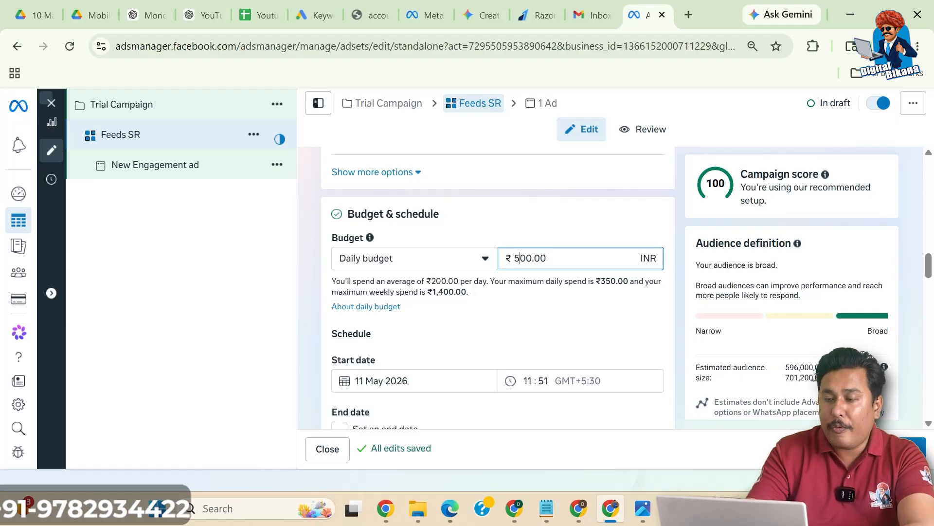
left_click(515, 236)
Set the targeting radius around Panchsati Circle (sadul Ganj) to 5 km
scroll(515, 236, "down", 3)
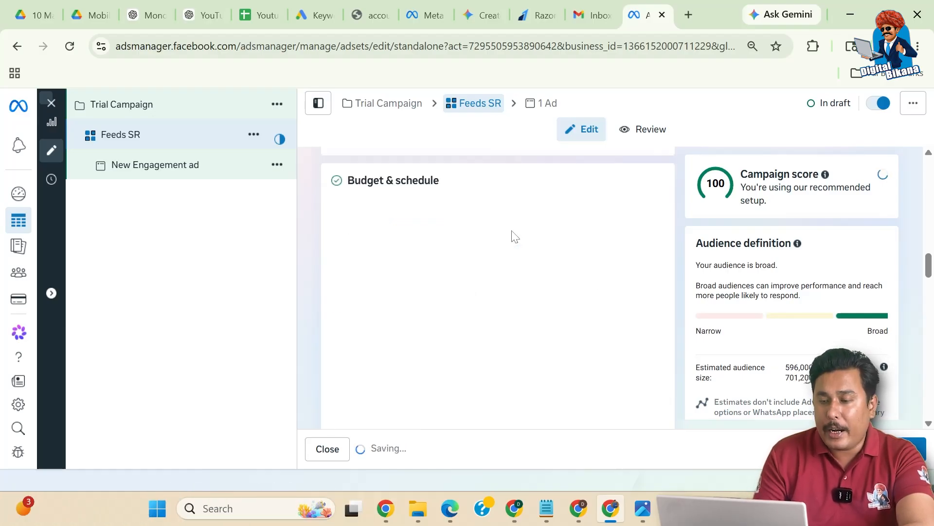
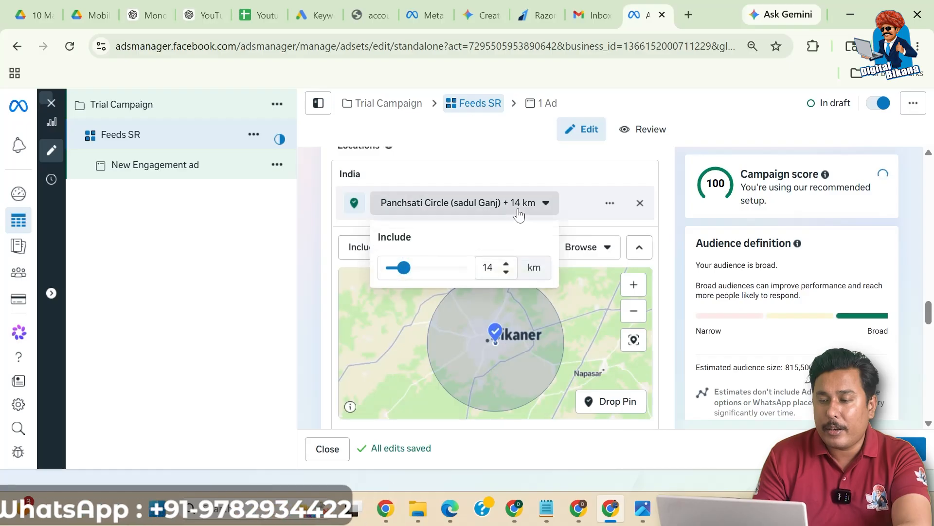
left_click_drag(400, 269, 388, 270)
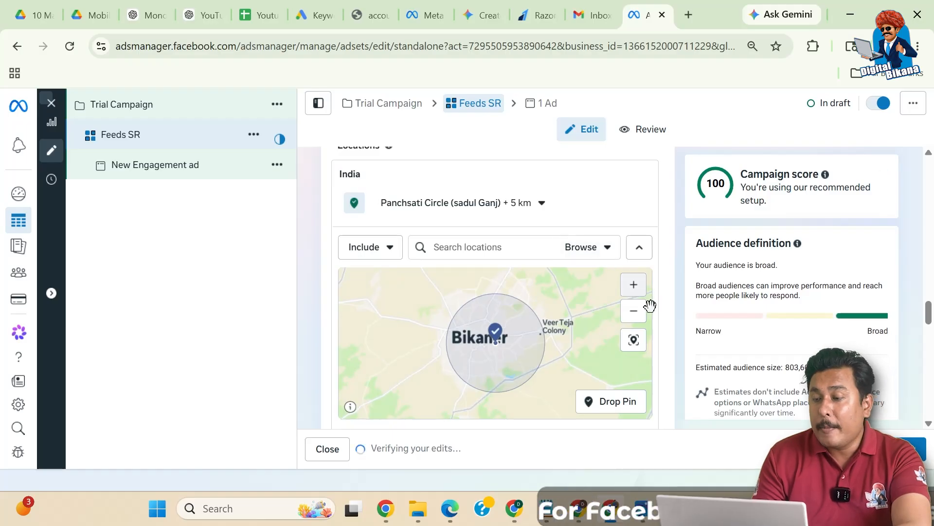
Drop a pin on the map west of Bikaner as an additional included location
scroll(672, 316, "down", 2)
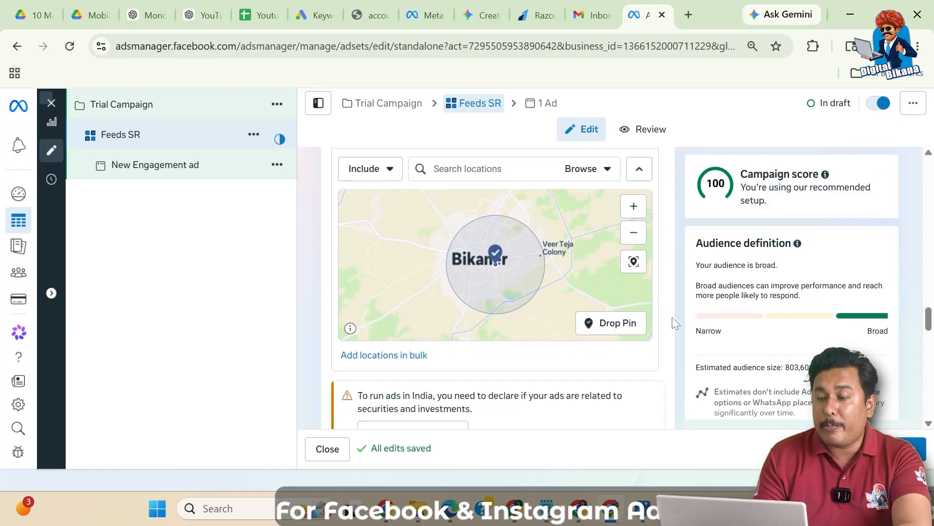
scroll(672, 316, "up", 1)
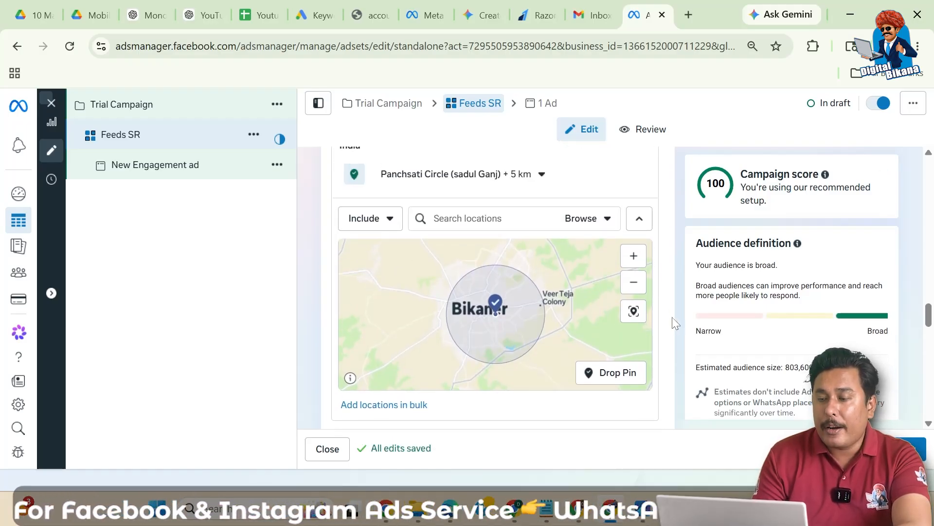
left_click(610, 377)
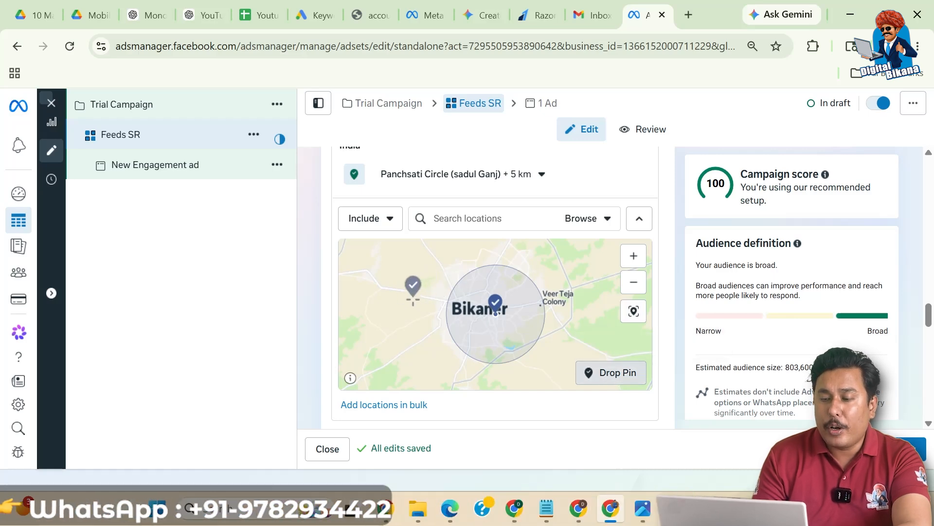
left_click(407, 294)
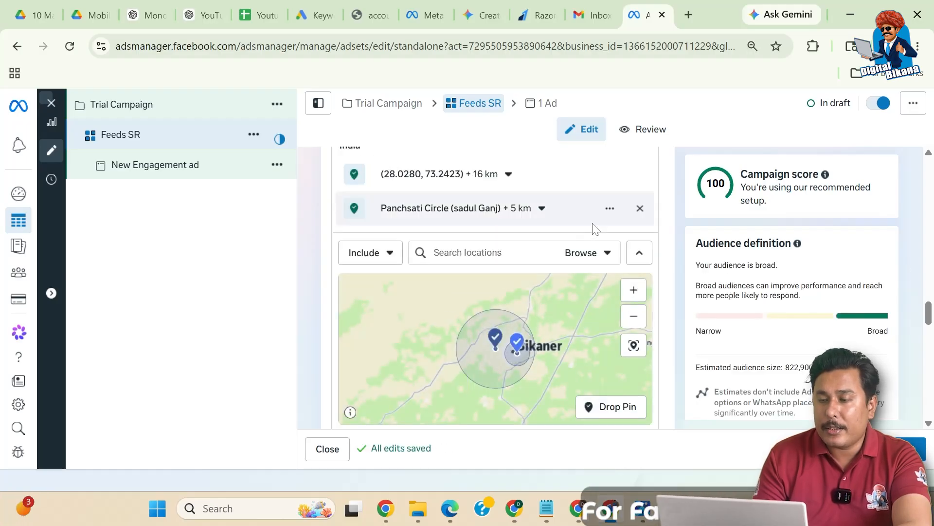
Set the dropped-pin location's radius to 15 km, and remove that location from the targeting
scroll(597, 228, "up", 1)
left_click(508, 194)
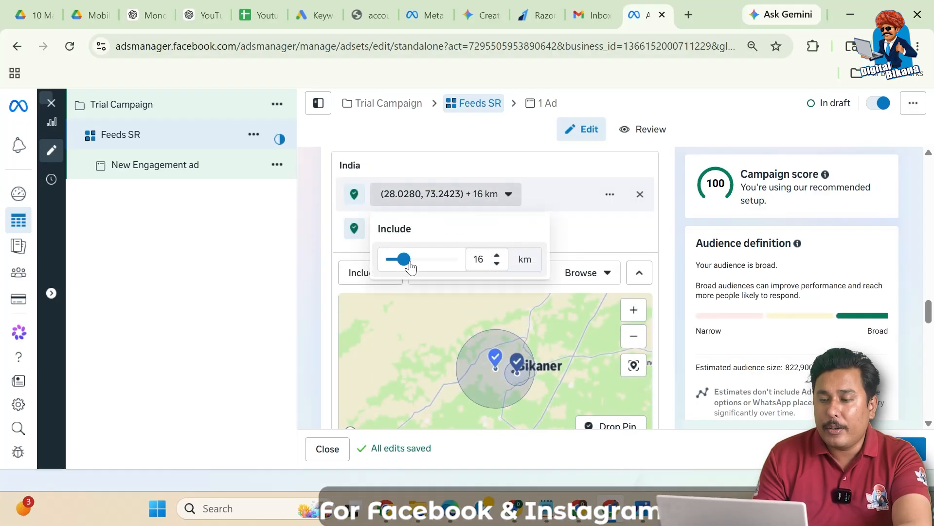
mouse_move(411, 266)
left_mouse_down()
mouse_move(428, 271)
mouse_move(399, 269)
left_mouse_up()
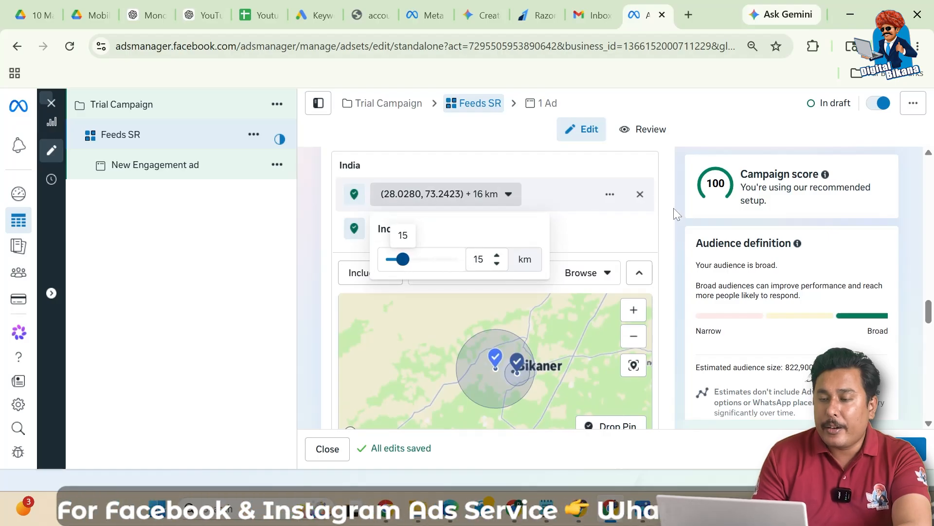
left_click(642, 201)
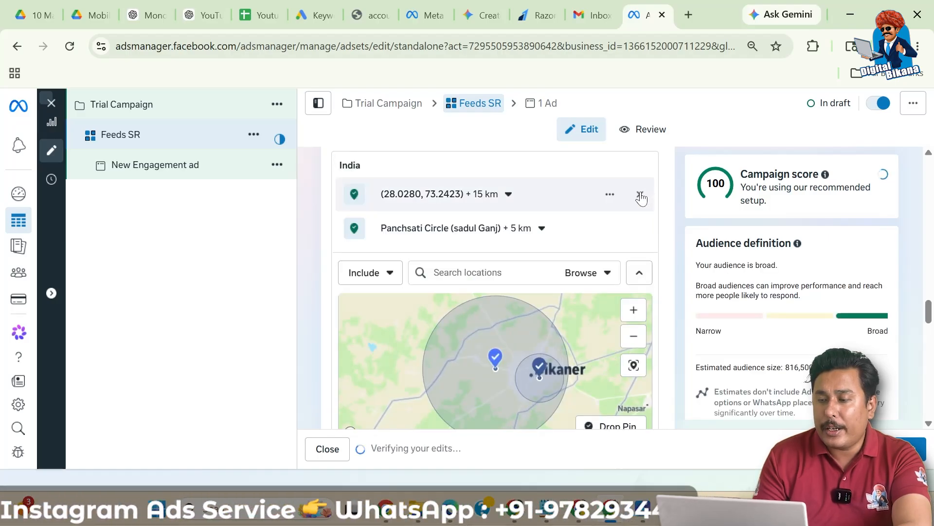
left_click(640, 195)
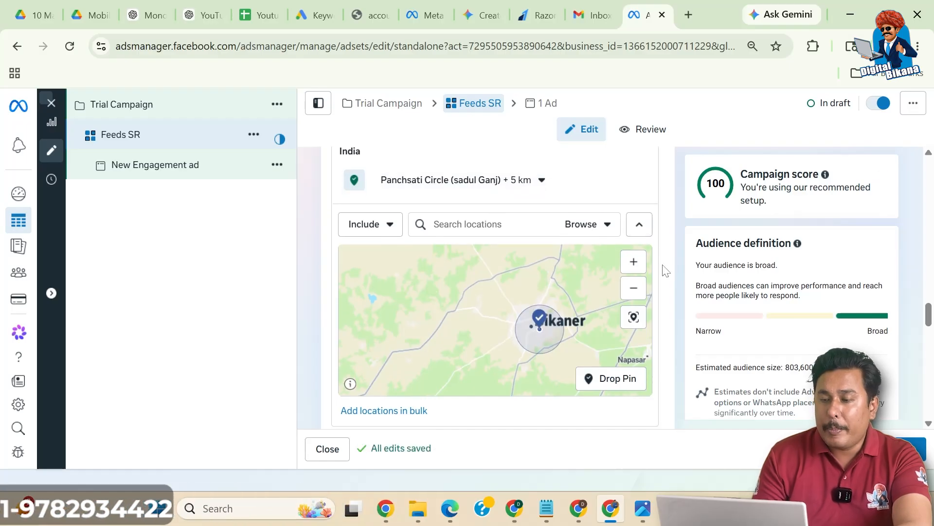
Set the audience's minimum age to 22 and exclude people on WhatsApp whose age is unknown
scroll(665, 271, "down", 2)
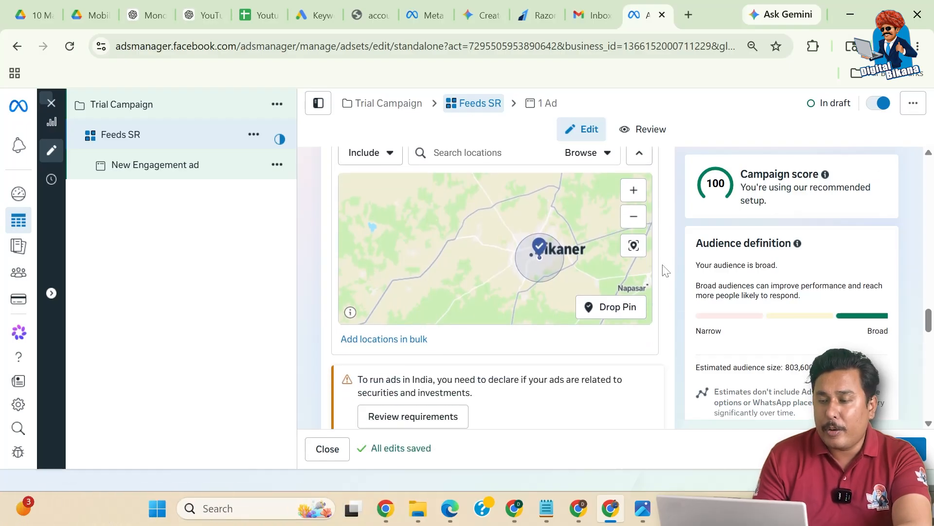
scroll(666, 271, "down", 2)
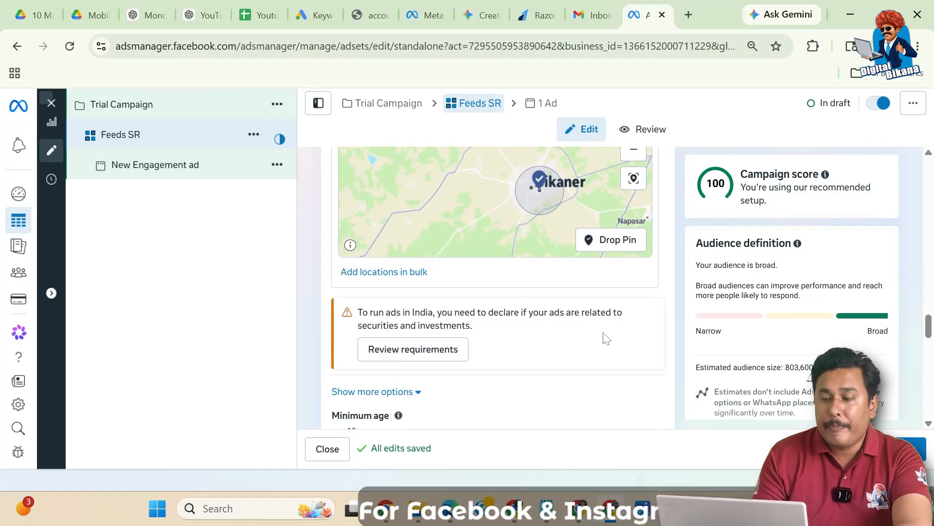
scroll(606, 339, "down", 4)
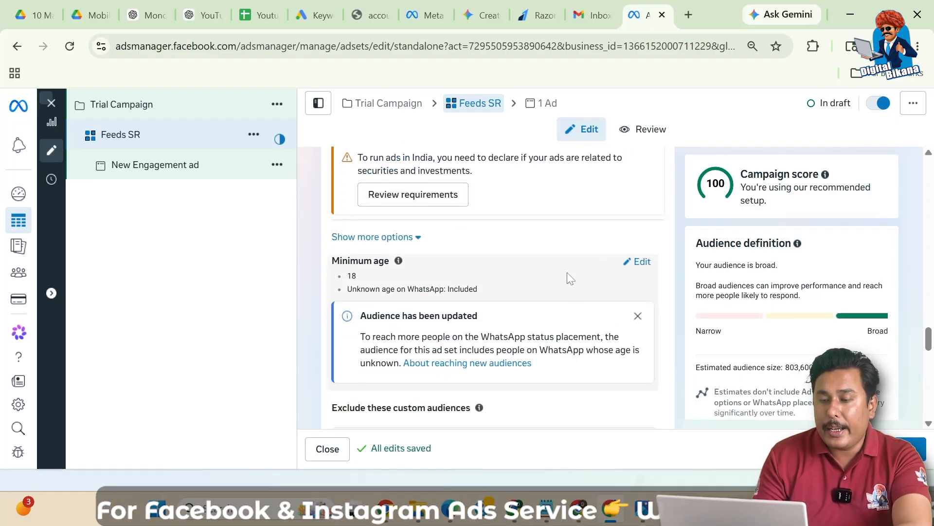
left_click(639, 263)
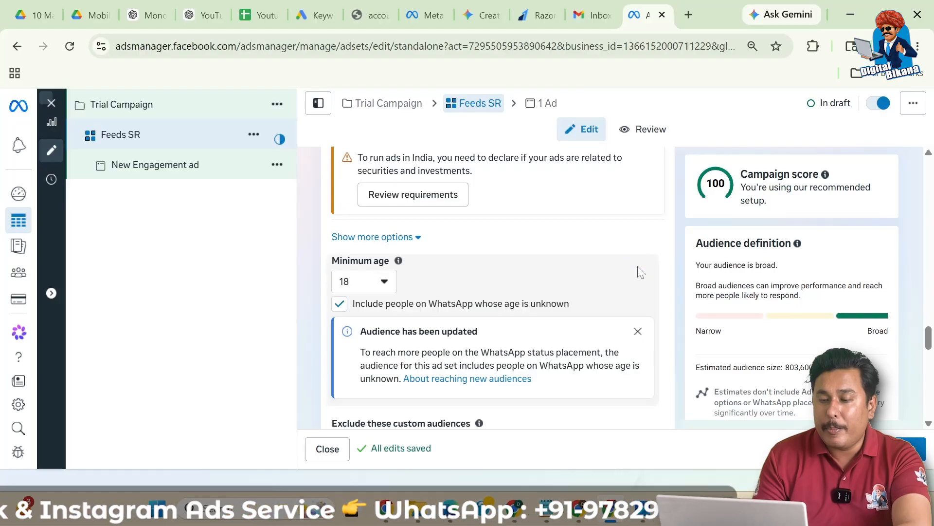
left_click(370, 282)
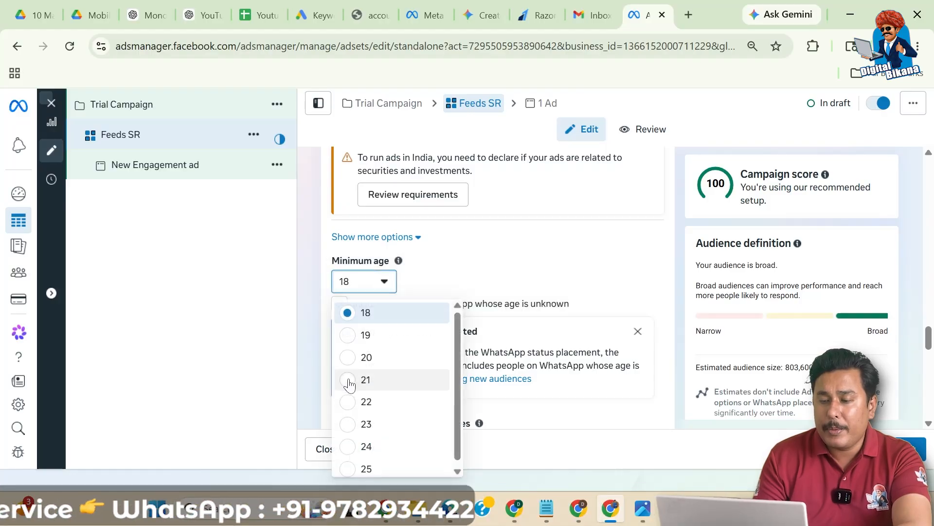
left_click(349, 402)
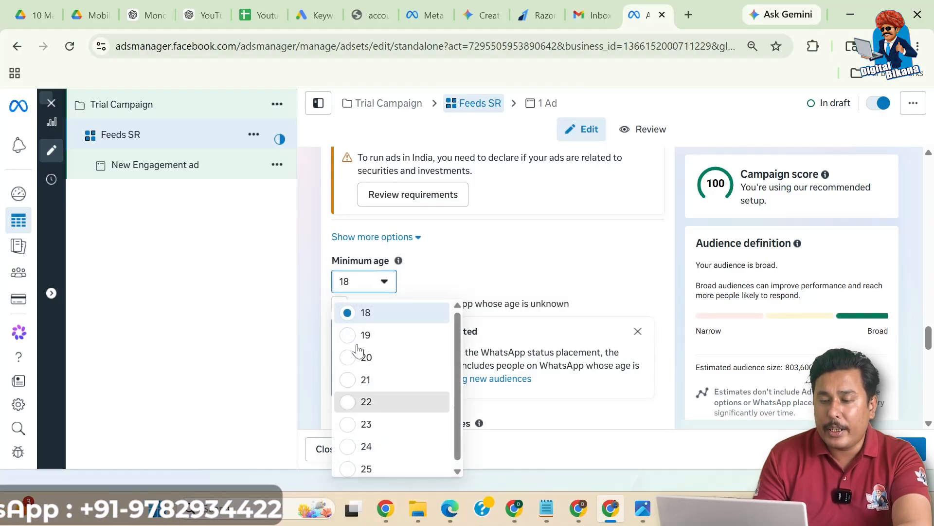
left_click(340, 309)
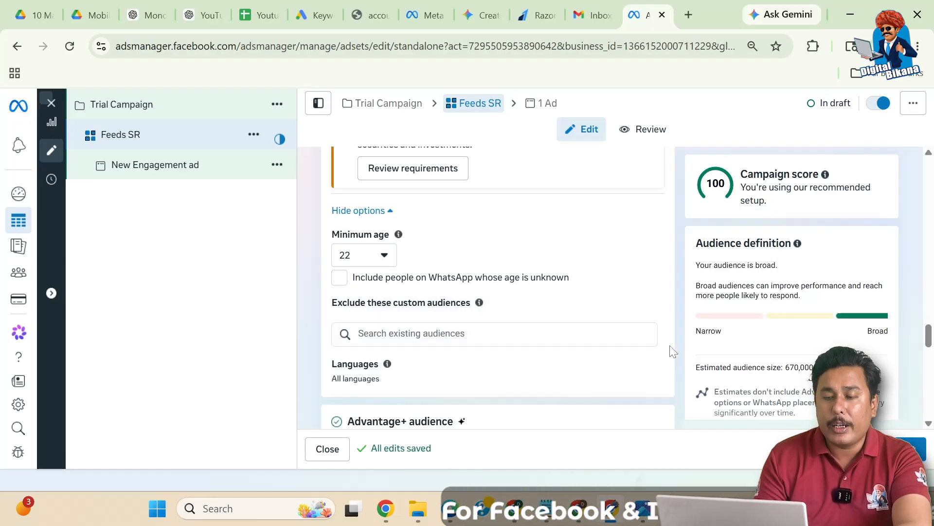
Open the Advantage+ audience age range for editing and examine its lower age choices
scroll(672, 350, "down", 1)
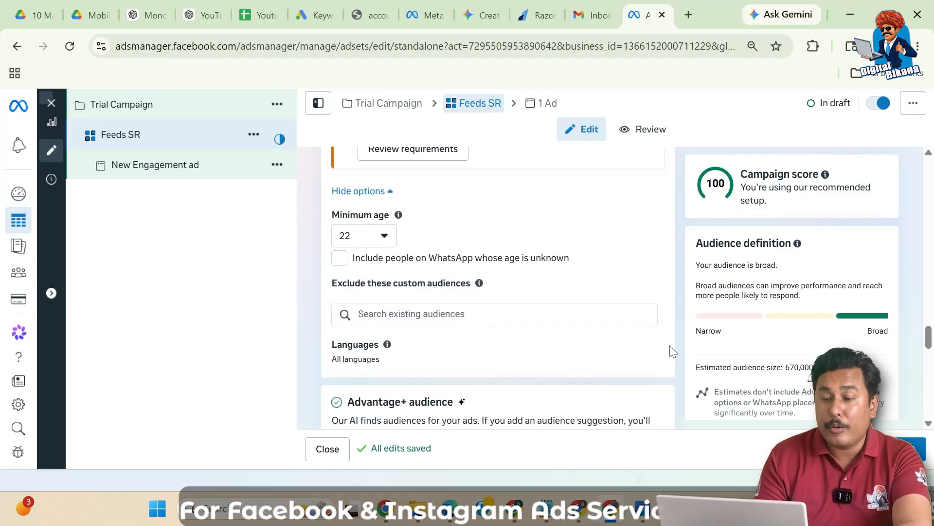
scroll(671, 350, "down", 5)
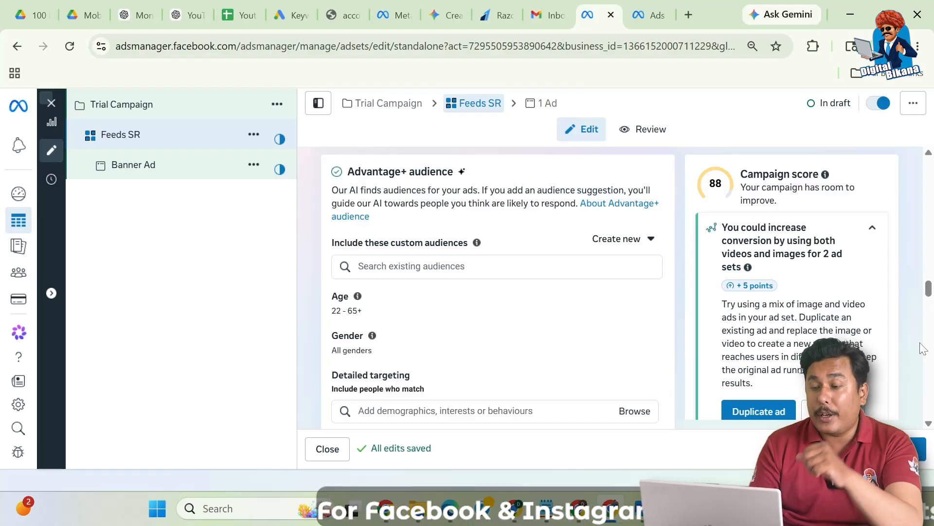
scroll(482, 330, "down", 1)
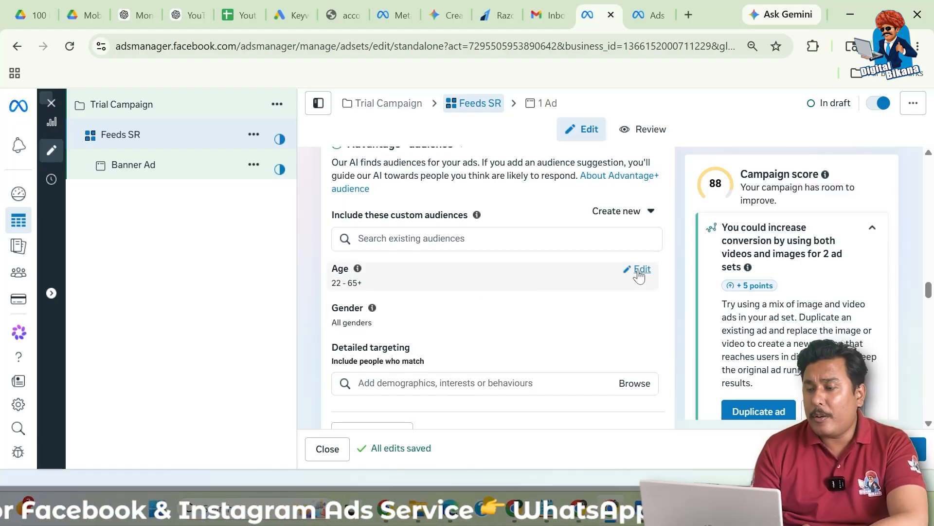
left_click(639, 273)
left_click(348, 297)
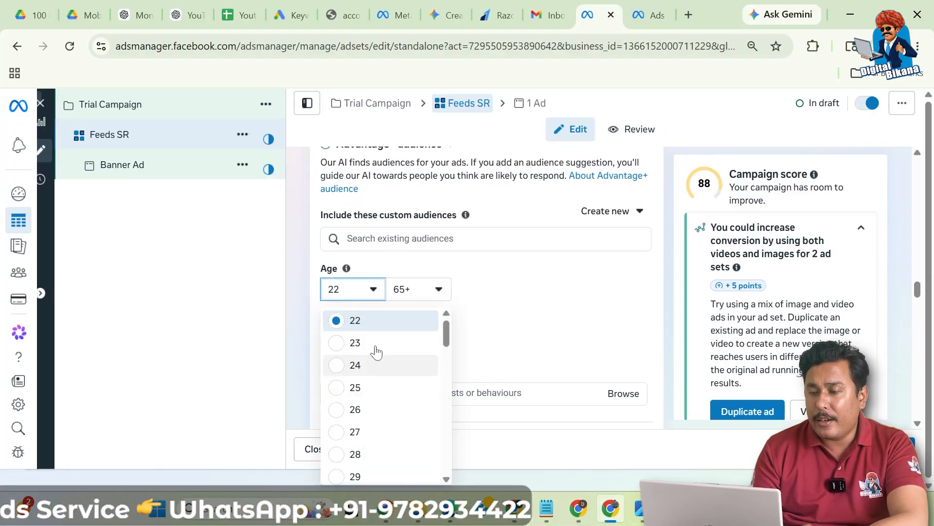
left_click(665, 266)
Set the audience's minimum age to 18 in the audience controls
scroll(667, 268, "up", 3)
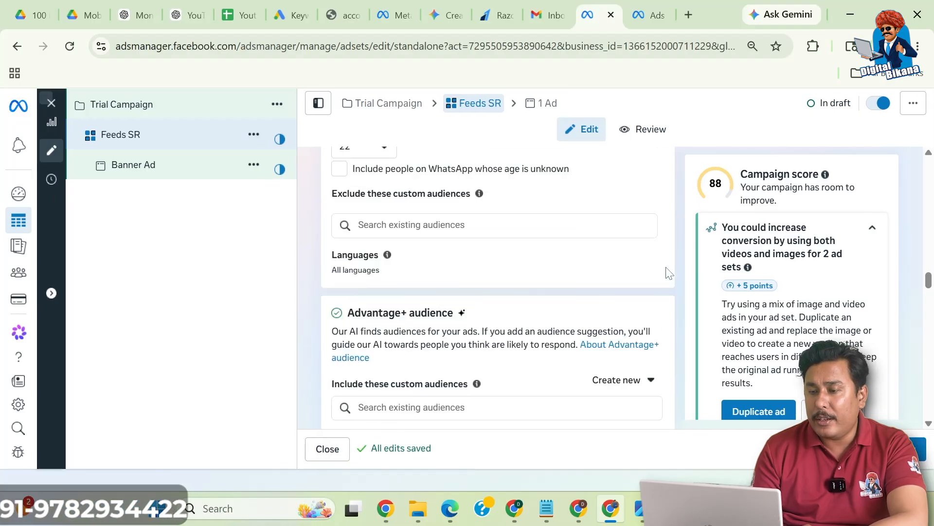
scroll(666, 273, "up", 5)
scroll(667, 271, "down", 3)
left_click(360, 227)
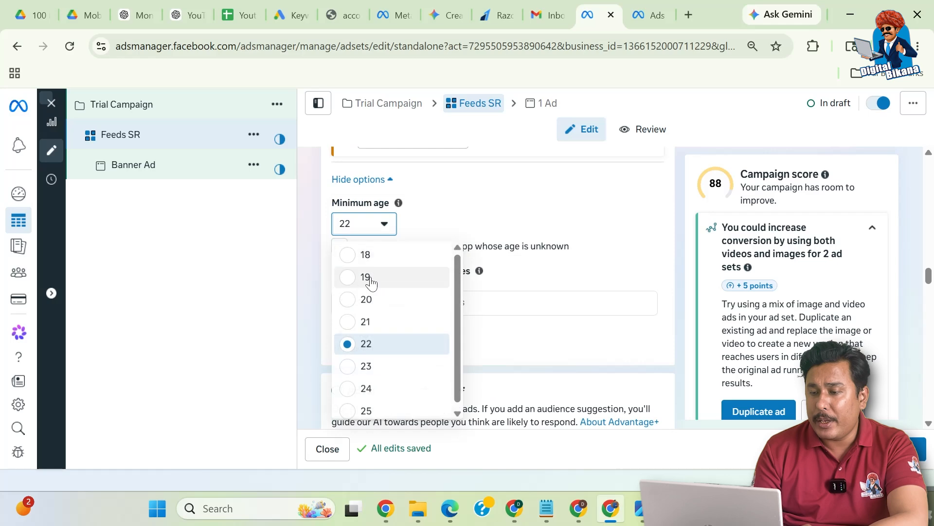
left_click(346, 255)
Set the upper age limit of the Advantage+ audience suggestion to 60
scroll(532, 298, "down", 1)
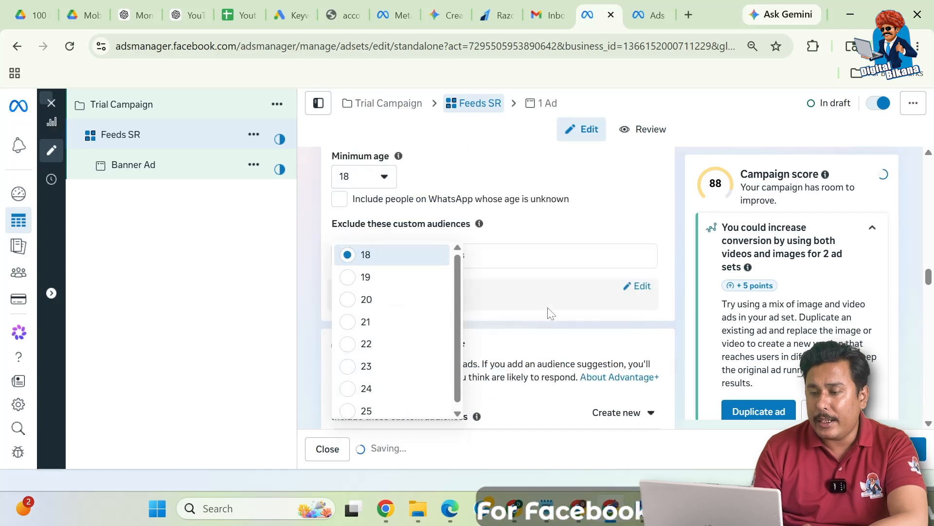
scroll(550, 313, "down", 5)
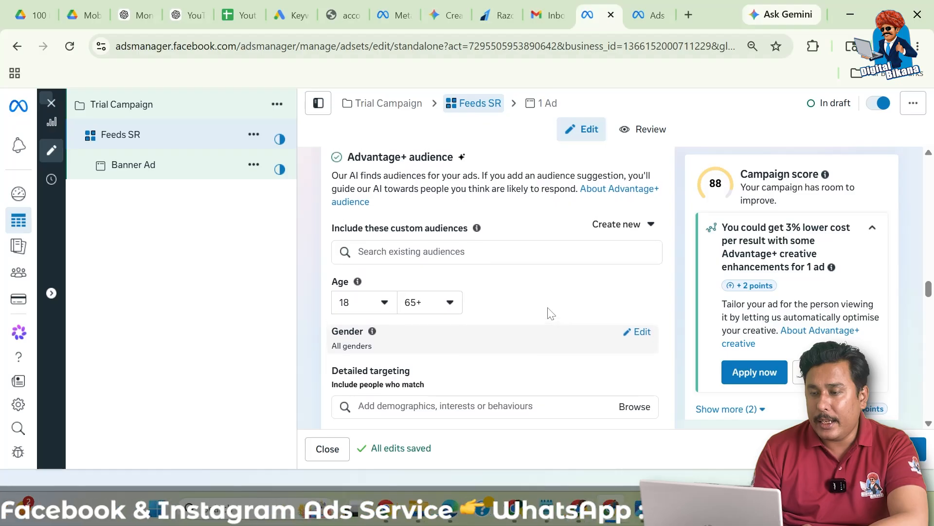
left_click(436, 305)
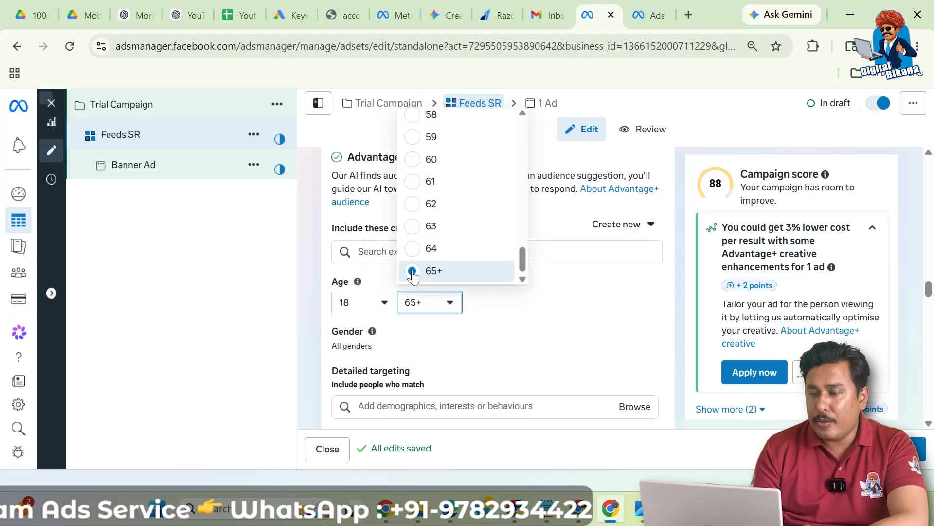
left_click(418, 161)
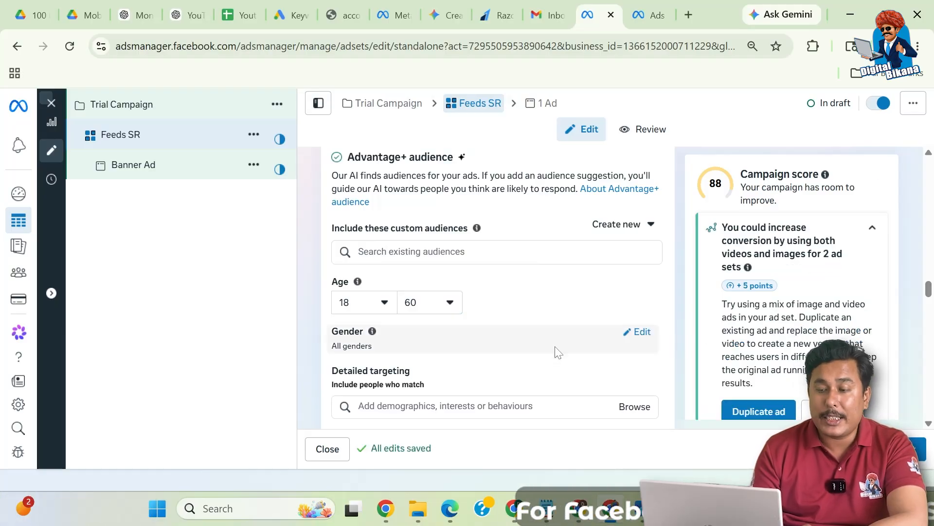
Search detailed targeting for "dental" and add the Toothpaste (oral health) interest
scroll(558, 352, "down", 1)
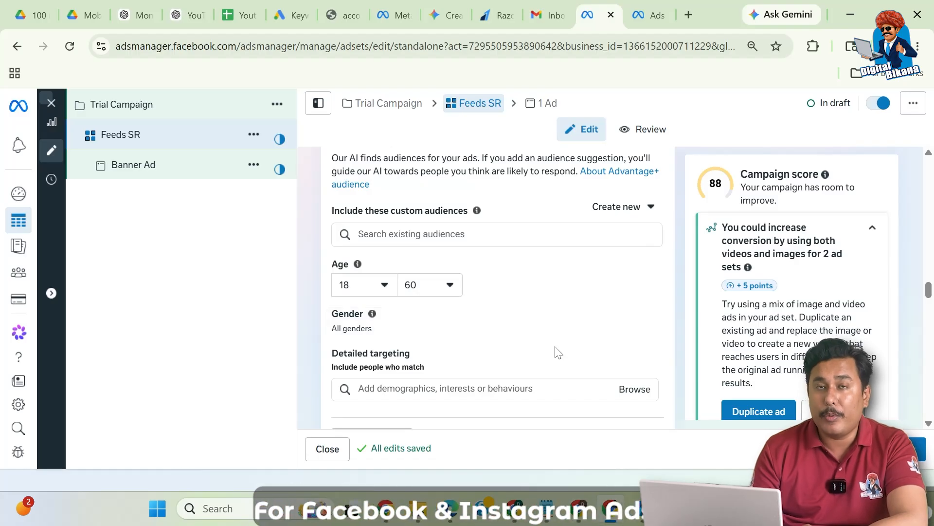
scroll(558, 353, "down", 2)
left_click(558, 352)
type("d")
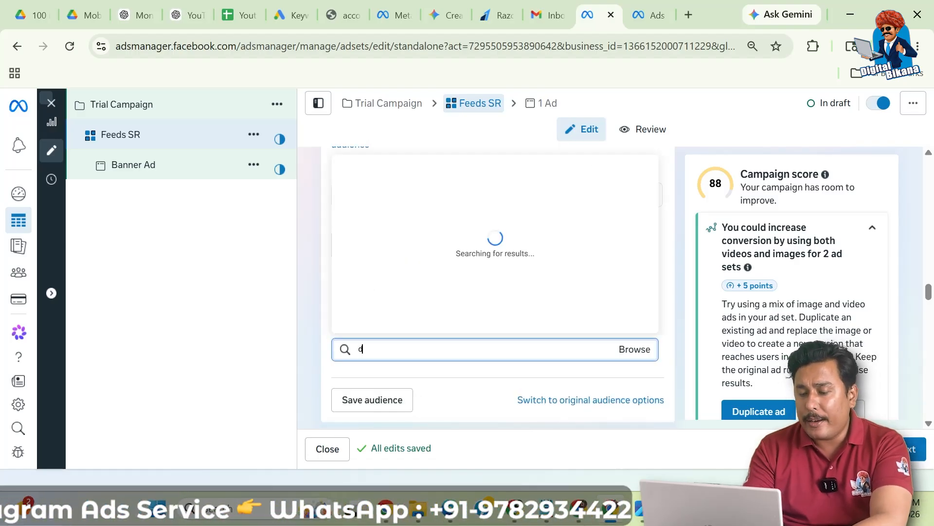
type("ental")
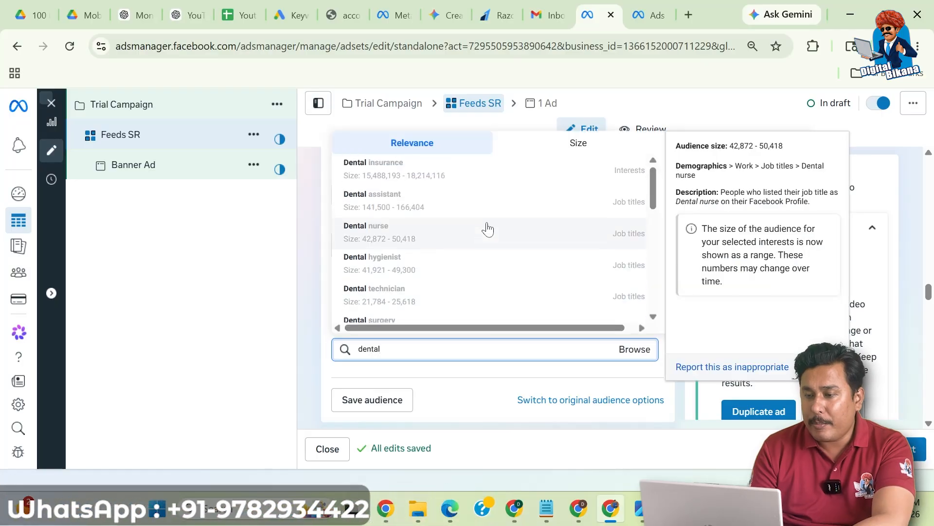
scroll(451, 273, "down", 1)
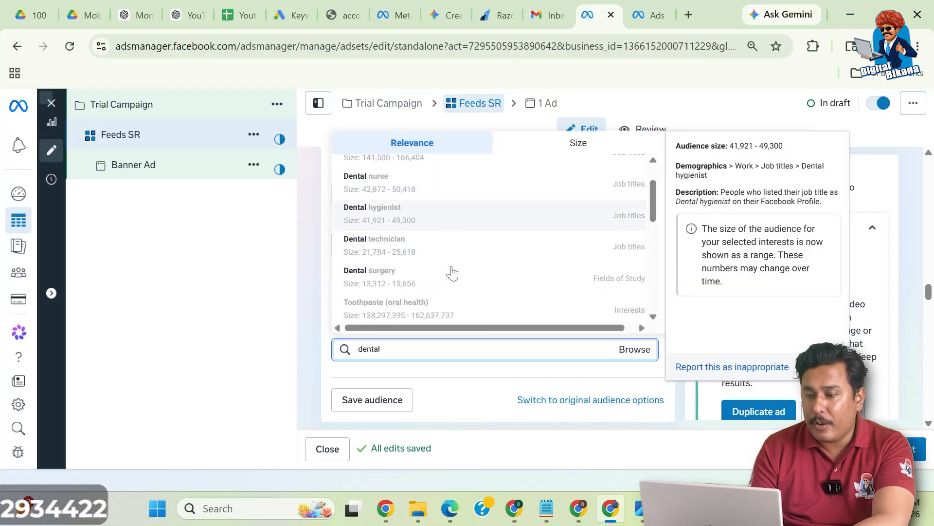
scroll(451, 273, "down", 1)
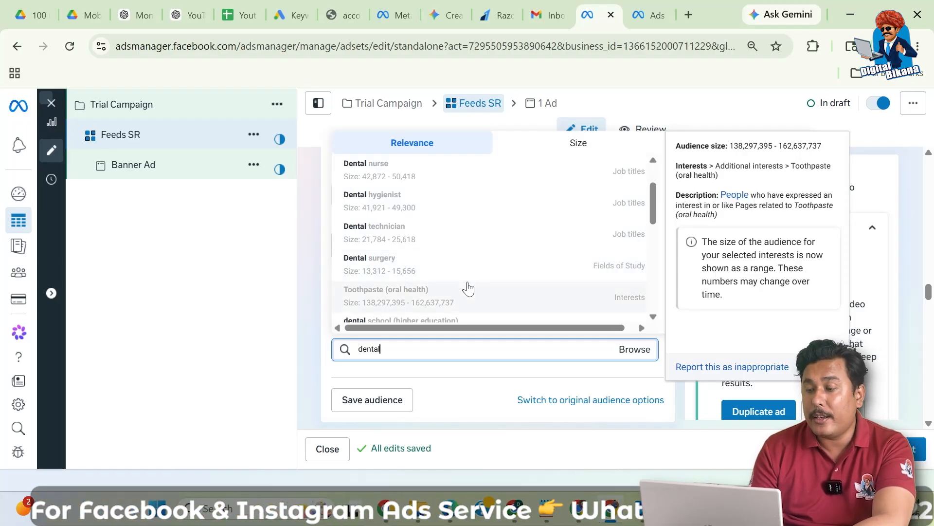
scroll(467, 287, "down", 1)
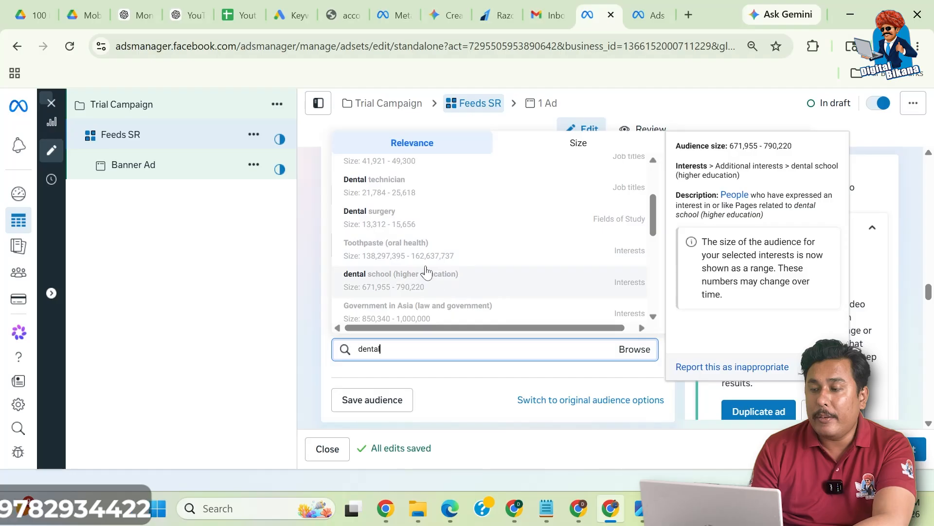
scroll(419, 263, "down", 1)
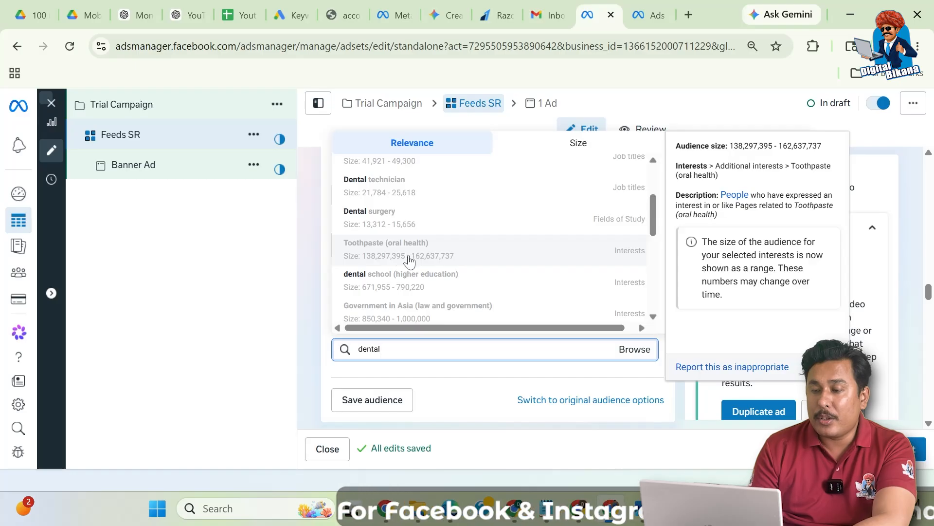
left_click(408, 261)
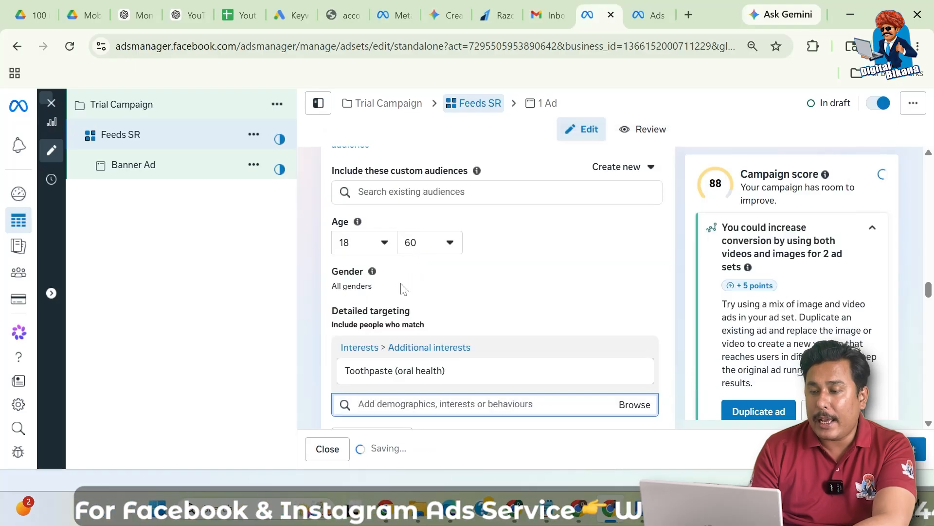
Search detailed targeting for "oral heal" and look through the suggested interests, behaviours and demographics
type("oral")
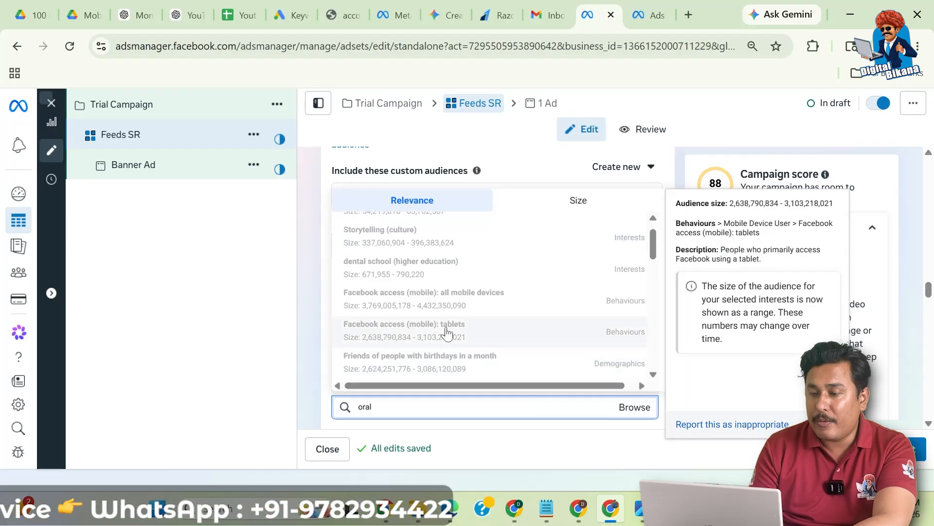
scroll(447, 334, "up", 1)
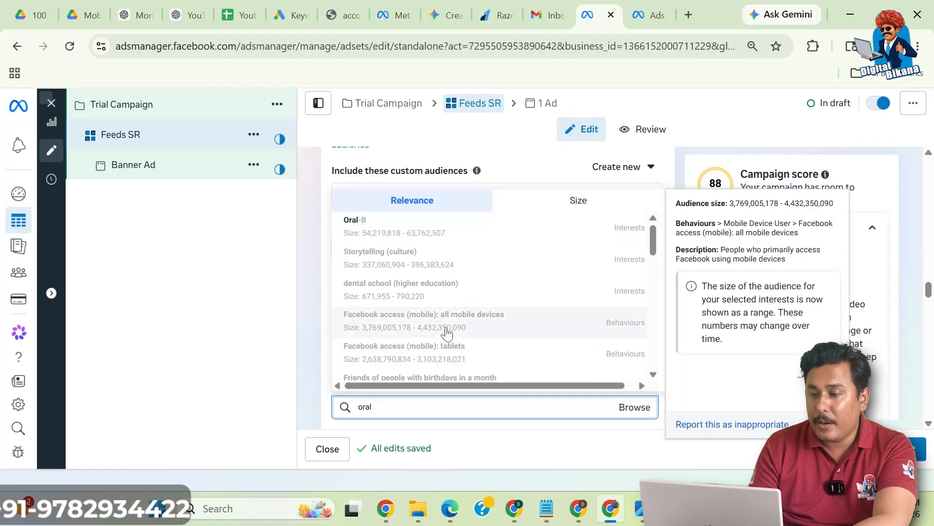
type("heal")
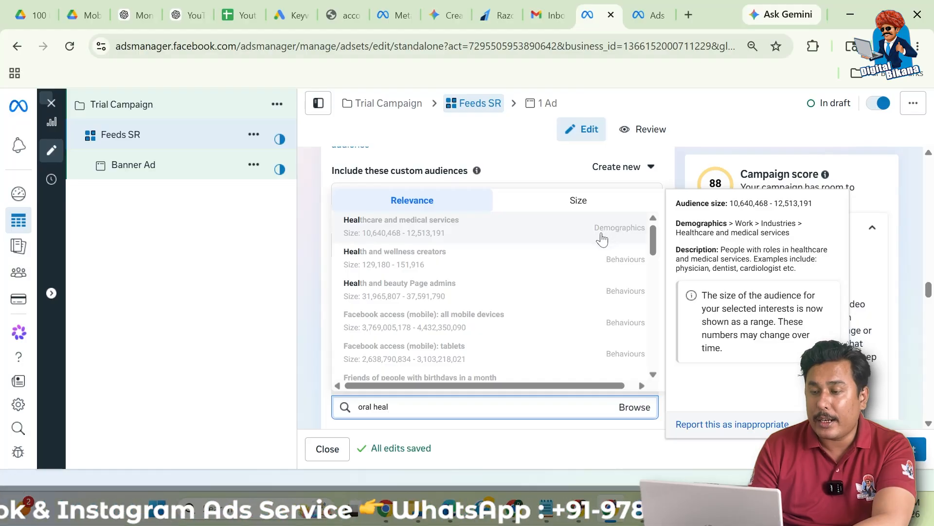
scroll(502, 336, "down", 1)
scroll(502, 336, "down", 3)
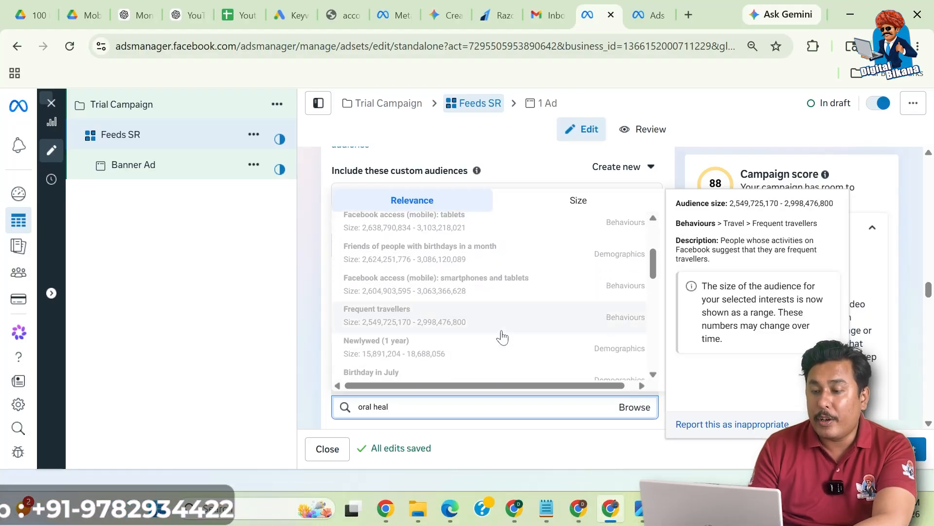
scroll(501, 336, "down", 4)
scroll(501, 336, "up", 6)
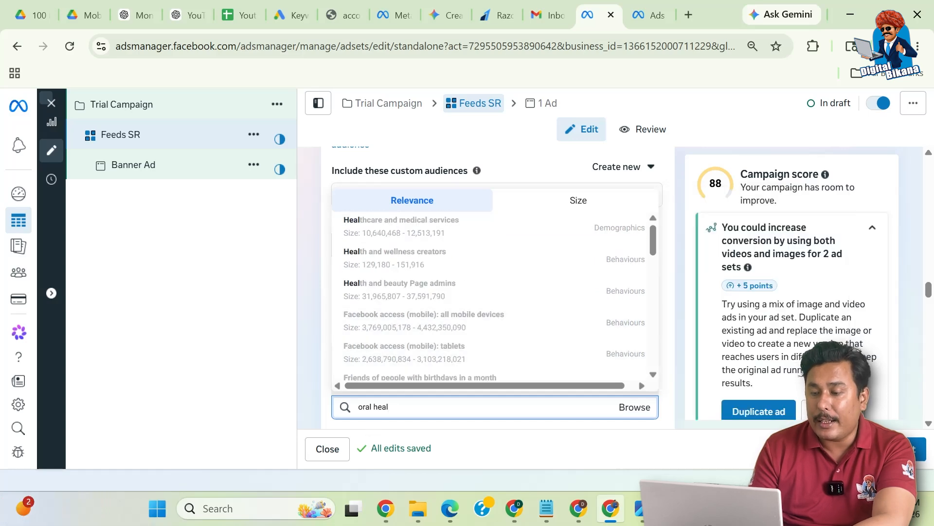
Search detailed targeting for "dent" and look through the suggested options
key("ctrl+a")
type("dent")
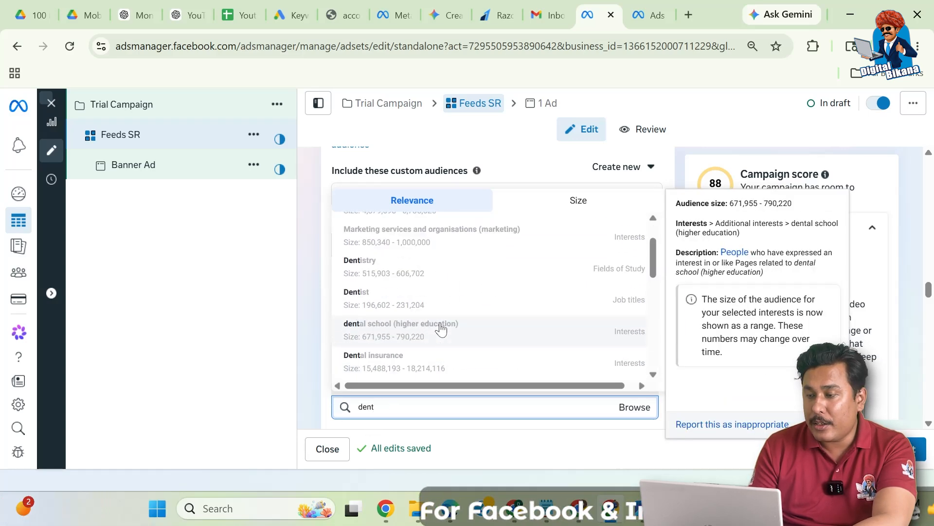
scroll(442, 329, "up", 2)
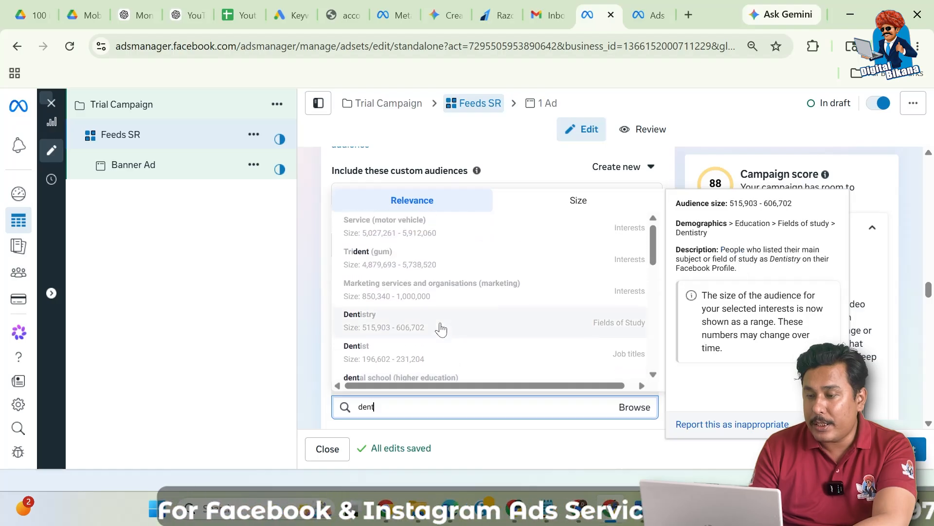
scroll(440, 335, "down", 5)
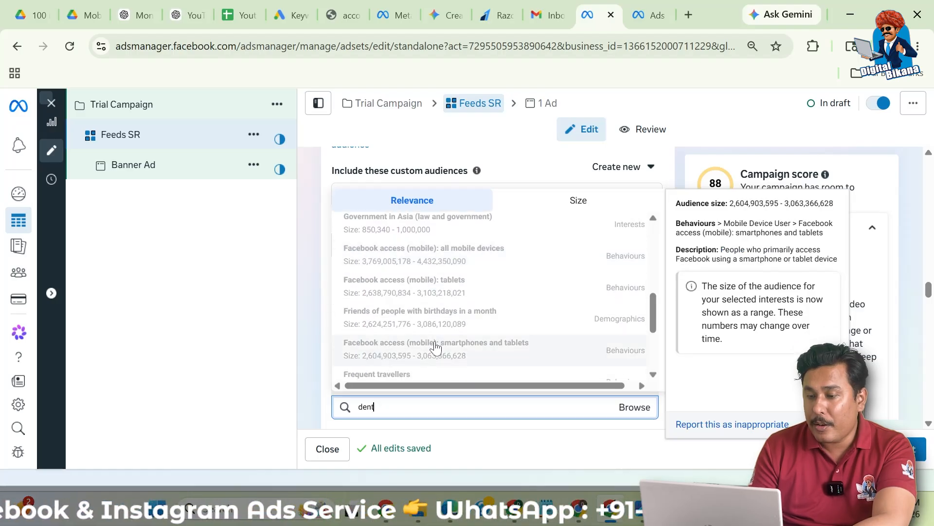
Search detailed targeting for "health" and add the Health and wellness (personal care) interest
key("ctrl+a")
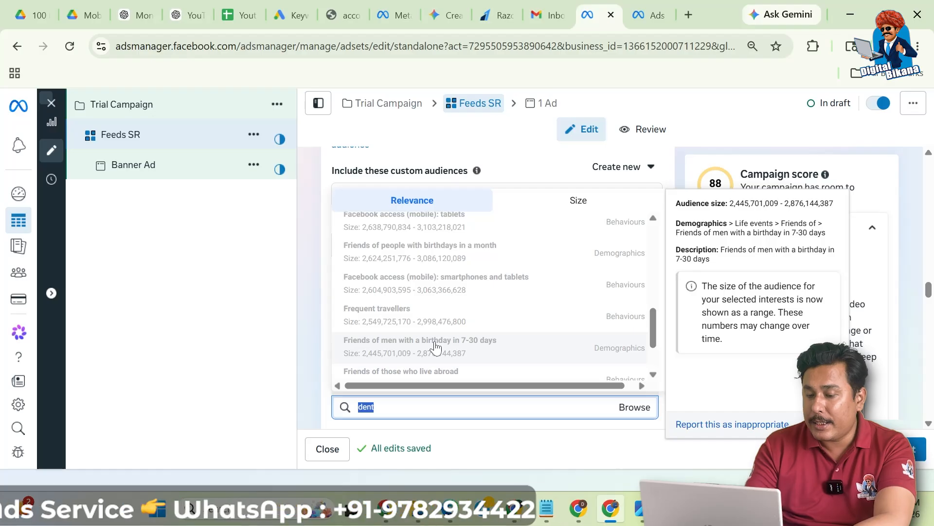
type("fit")
key("BackSpace")
key("BackSpace")
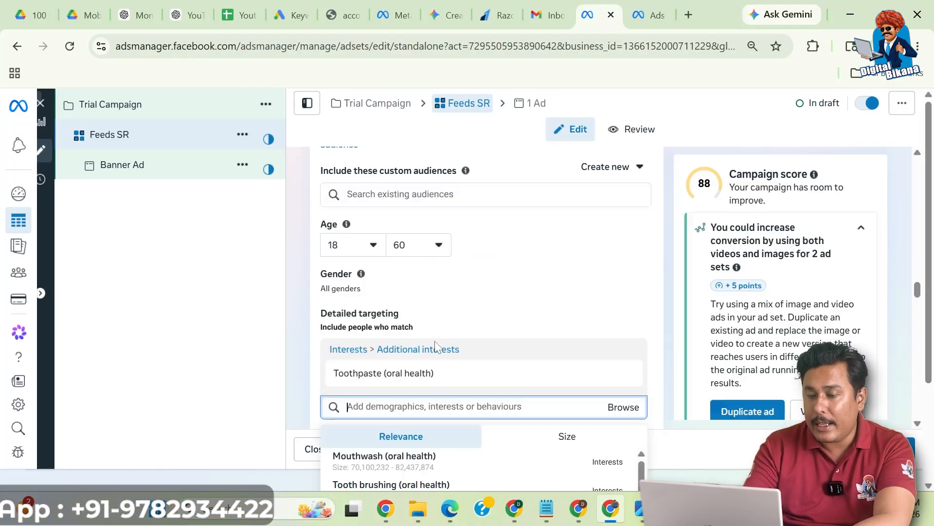
type("health")
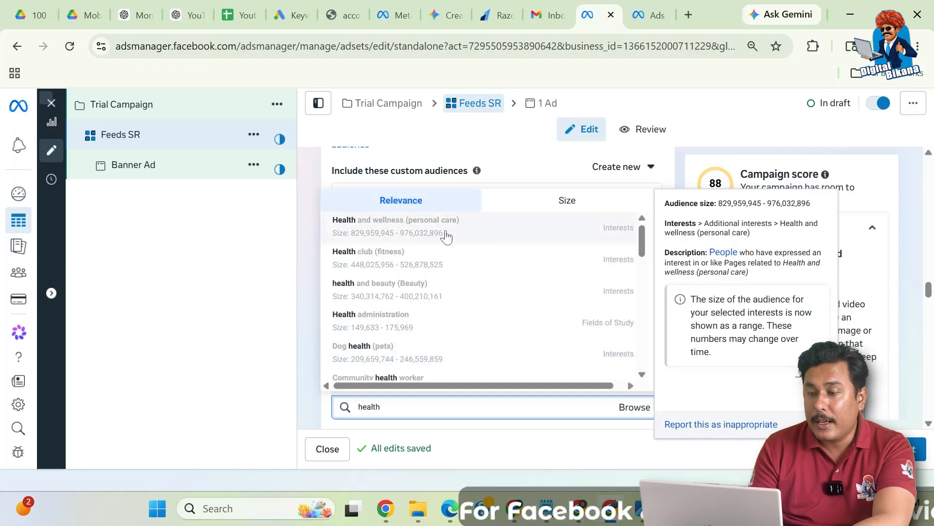
left_click(452, 235)
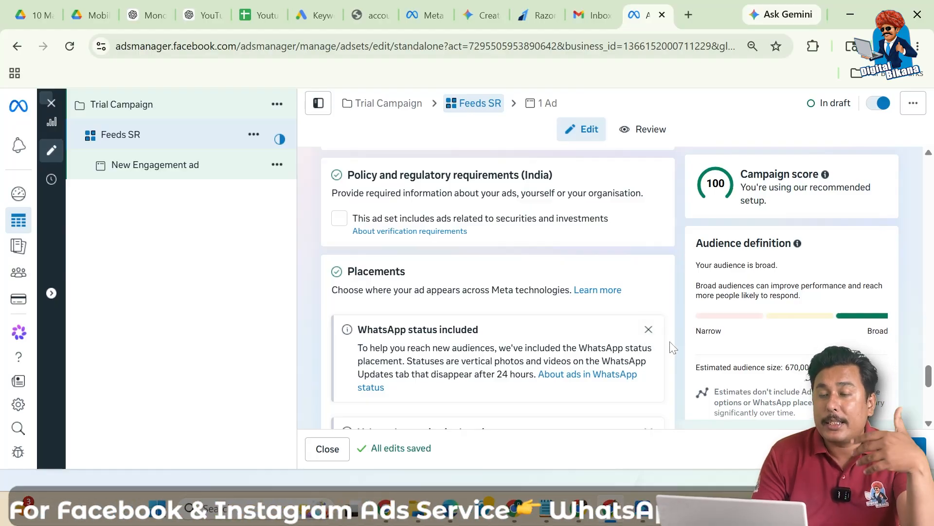
Examine the ad set's placement section, including its WhatsApp status notice, placement value rules and Advantage+ placements
scroll(670, 343, "down", 3)
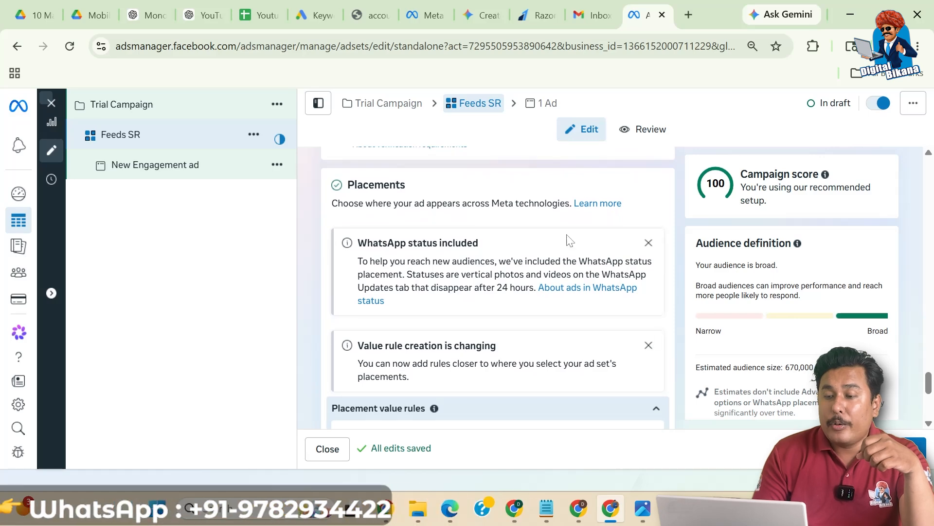
scroll(535, 353, "down", 3)
scroll(532, 352, "down", 3)
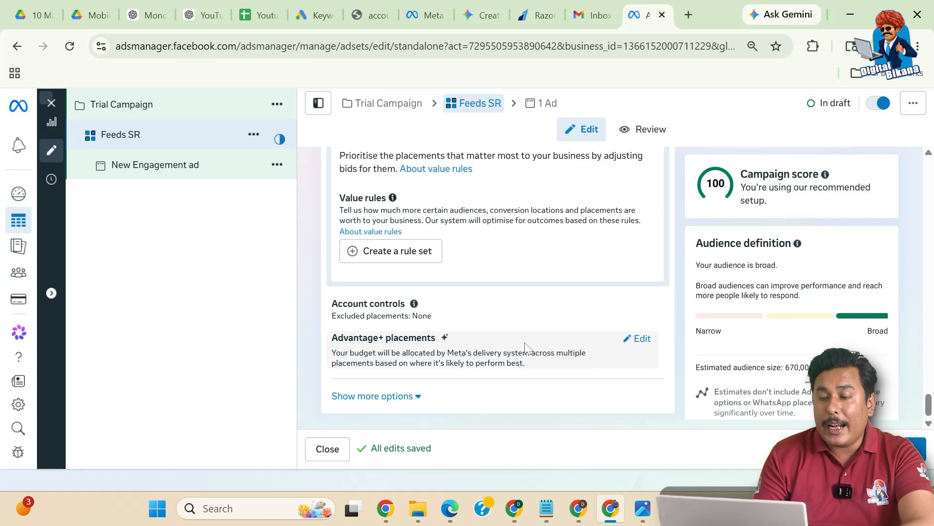
scroll(576, 326, "up", 5)
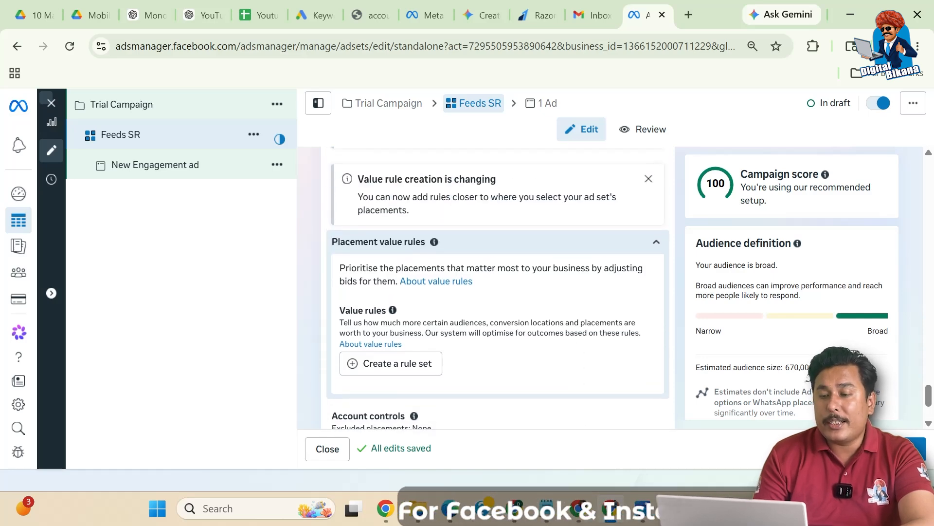
scroll(579, 327, "up", 2)
scroll(534, 345, "down", 5)
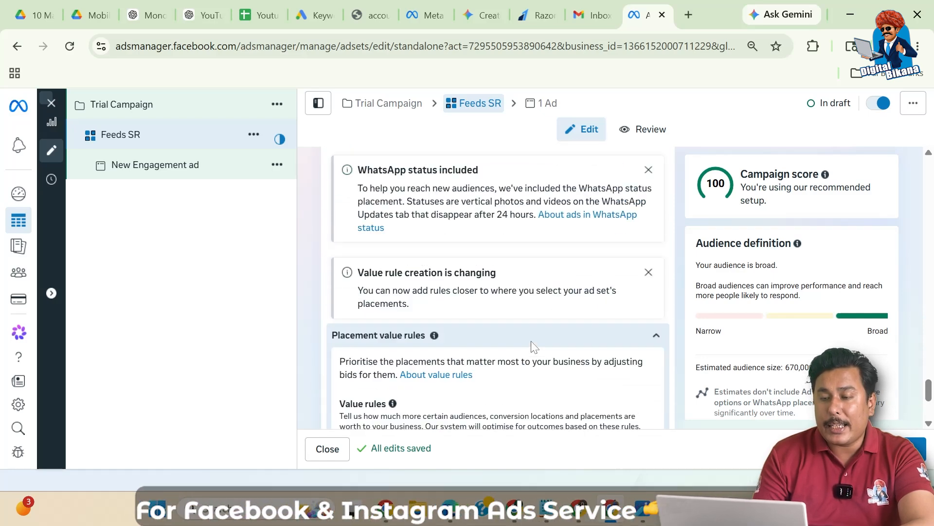
scroll(535, 346, "down", 2)
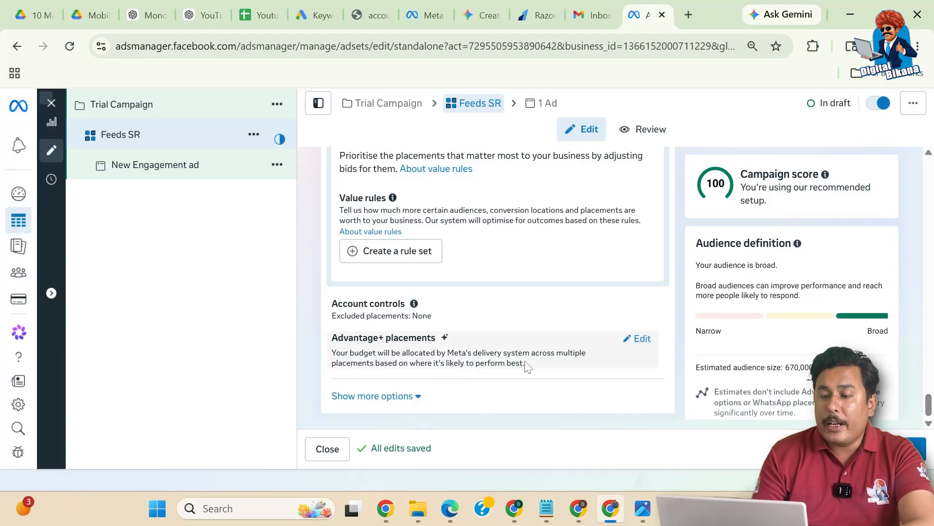
Switch the ad set from Advantage+ placements to manual placements
left_click(637, 347)
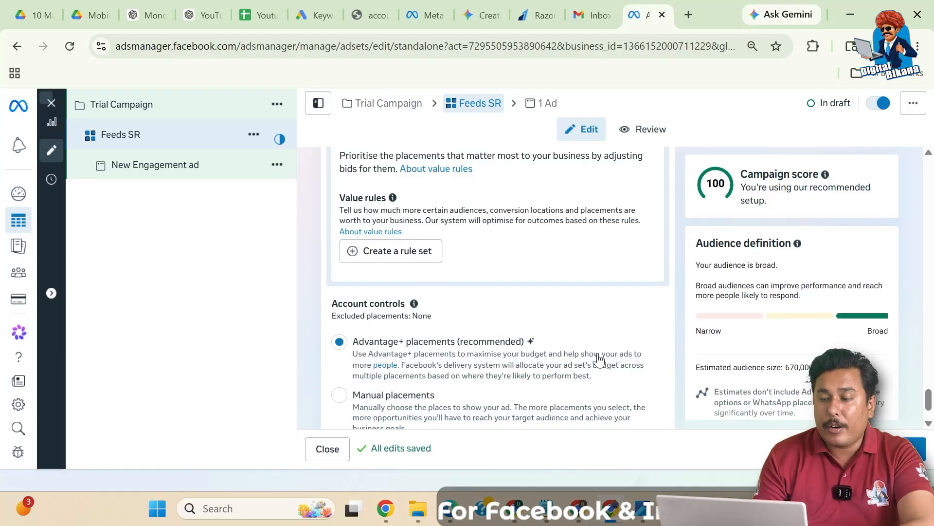
scroll(604, 355, "down", 1)
left_click(339, 327)
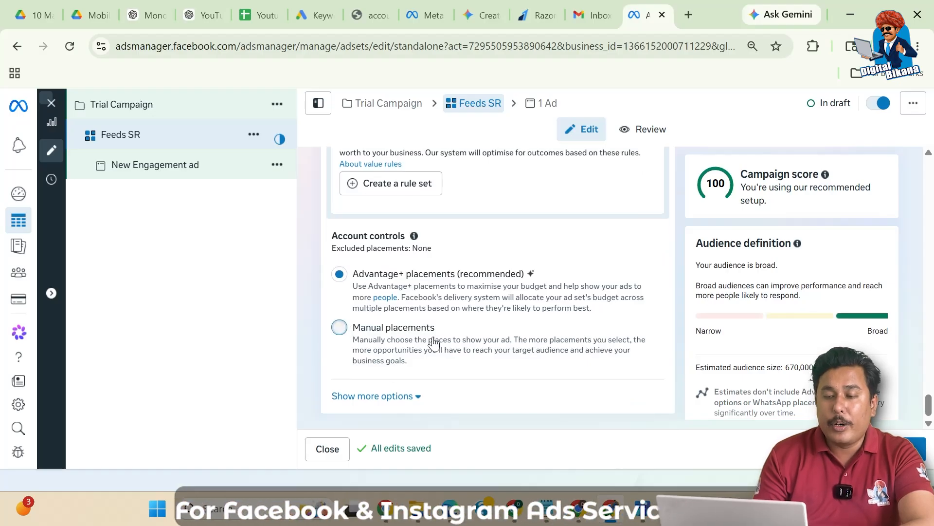
scroll(451, 356, "down", 1)
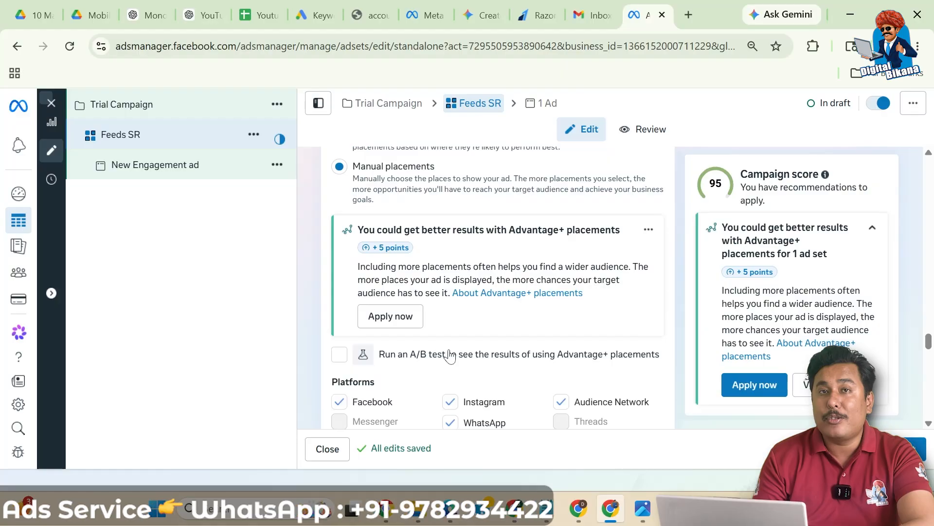
Examine which Feeds and Stories, Status, Reels placements are selected in the manual placement list
scroll(450, 356, "down", 5)
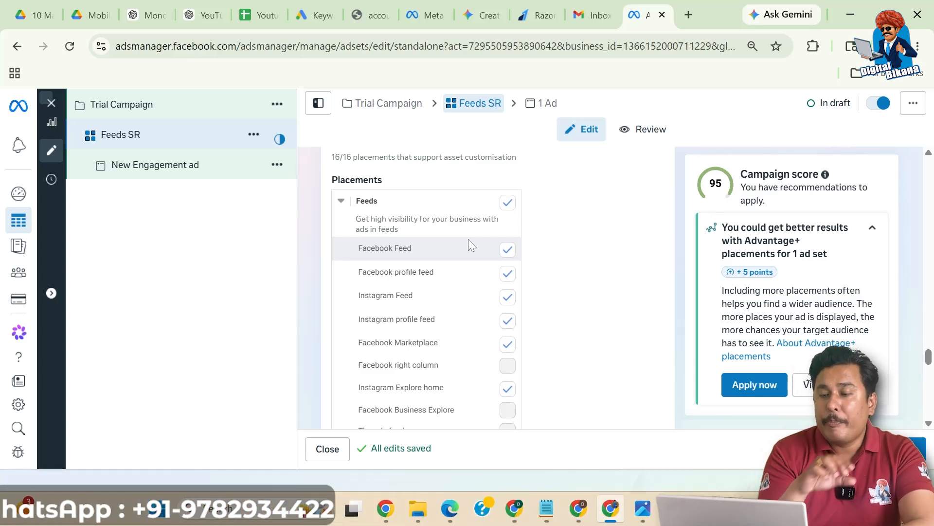
scroll(470, 245, "down", 1)
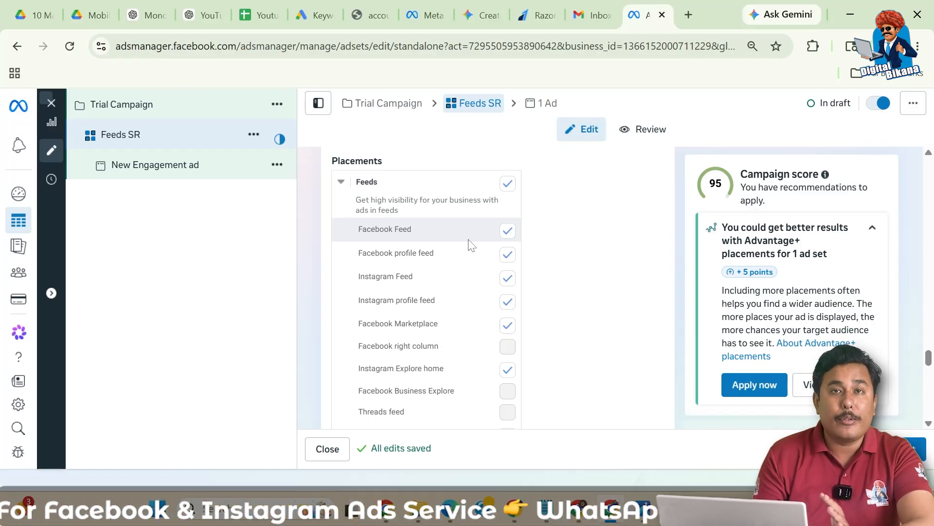
scroll(470, 245, "down", 2)
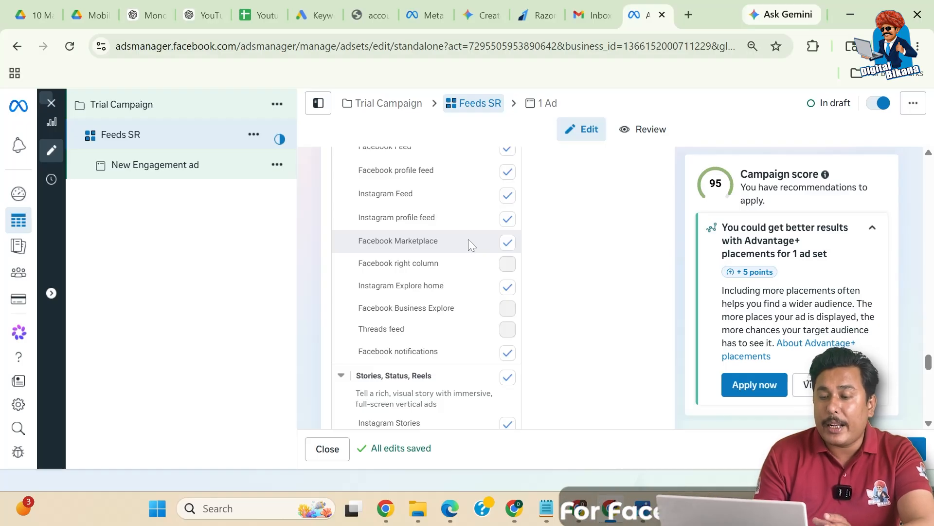
scroll(468, 239, "down", 1)
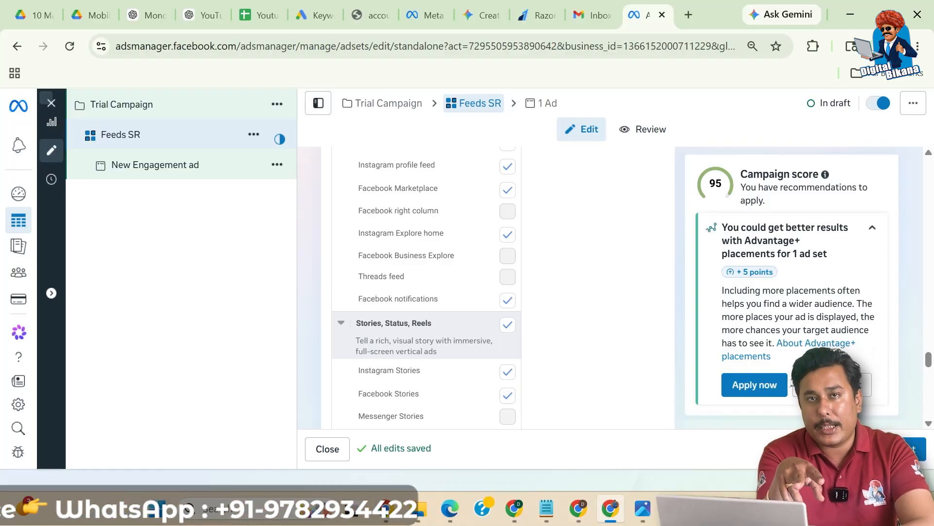
scroll(420, 346, "up", 3)
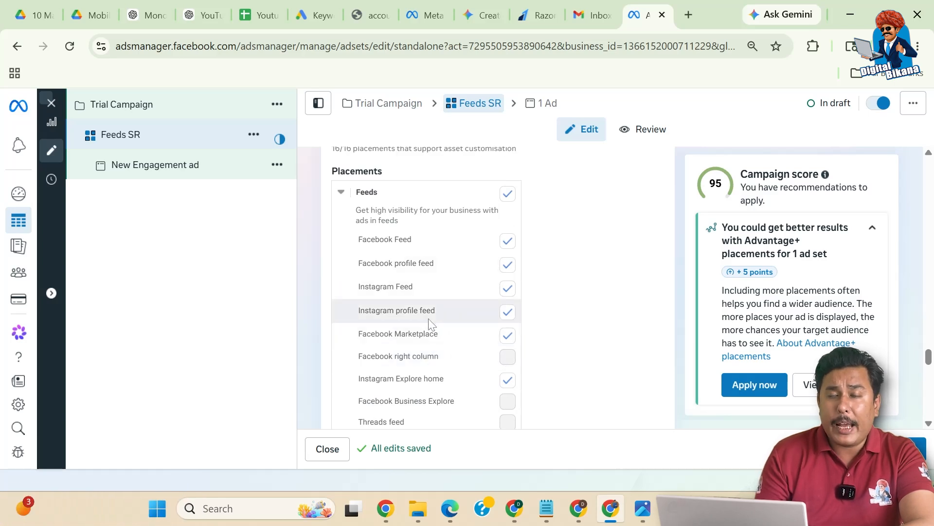
scroll(429, 321, "down", 4)
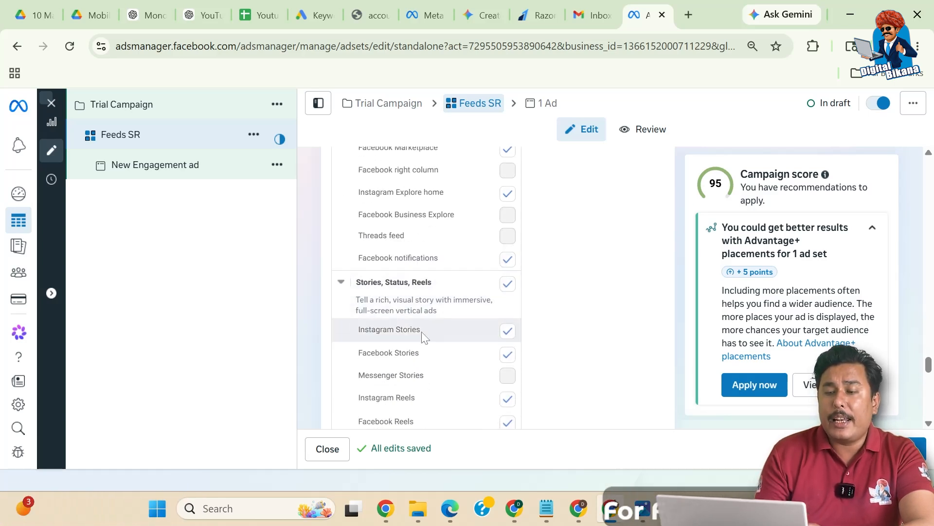
Exclude the In-stream ads for reels, Search results, and Apps and sites placement groups from the ad set
scroll(429, 344, "down", 3)
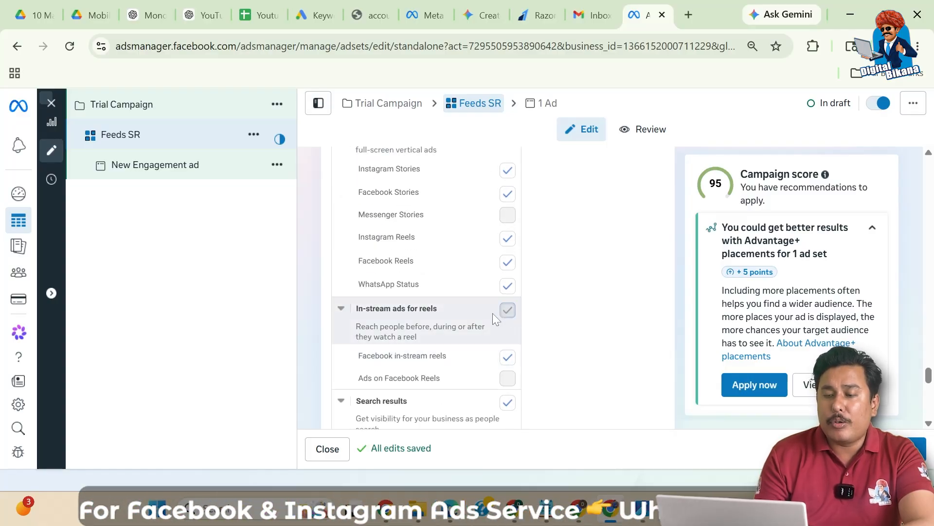
left_click(464, 356)
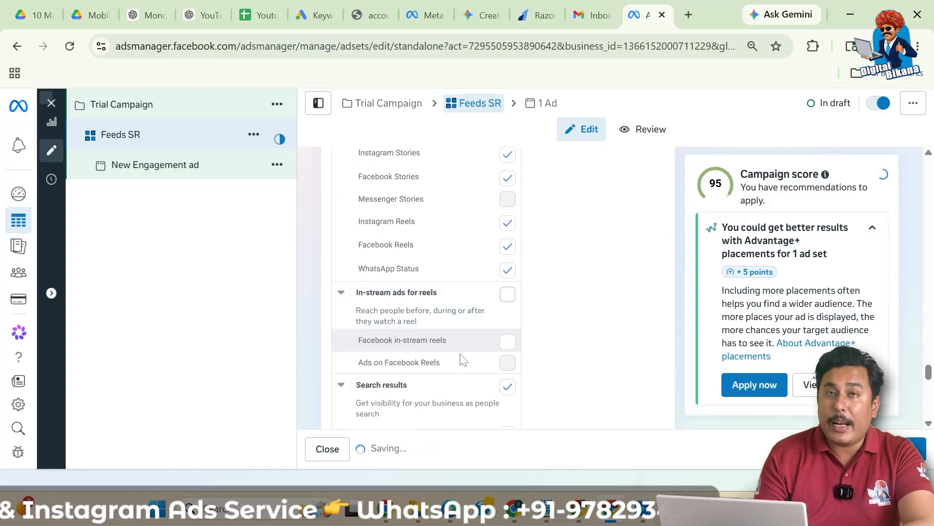
scroll(463, 360, "down", 1)
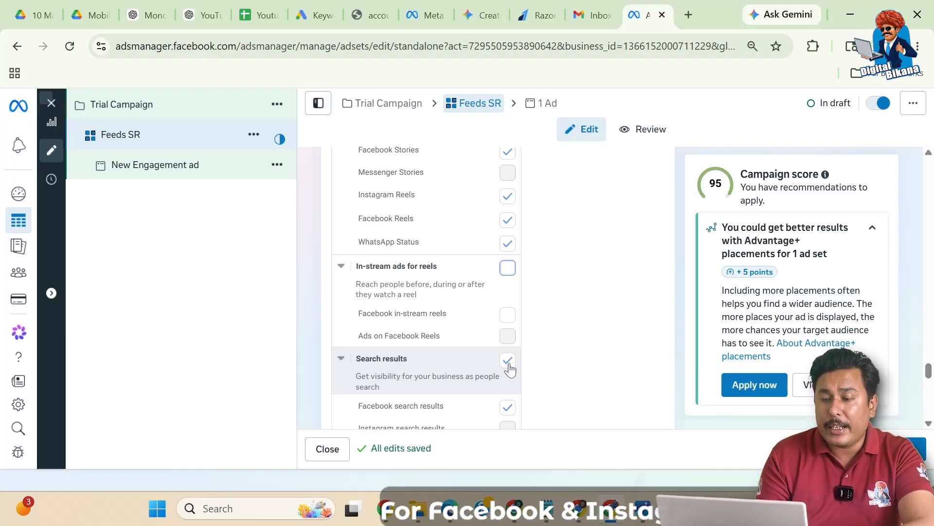
left_click(507, 364)
scroll(459, 380, "down", 2)
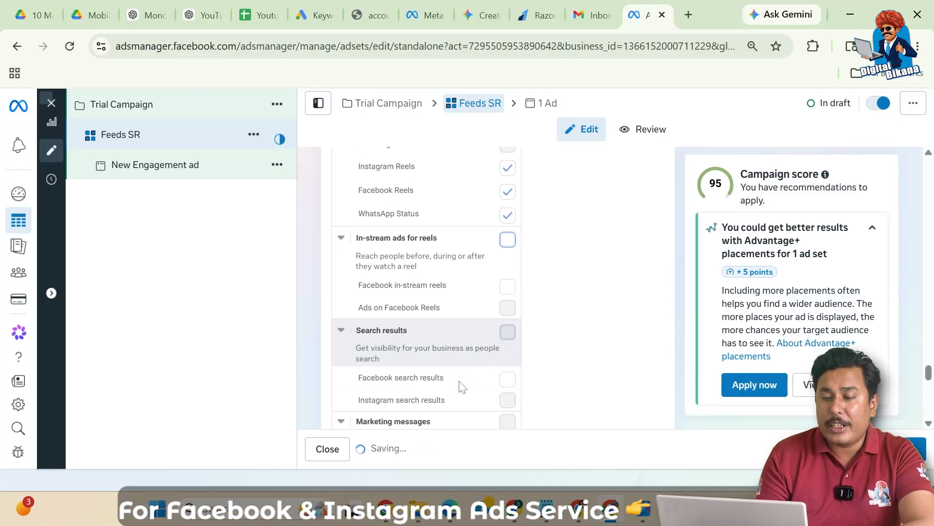
scroll(468, 375, "down", 4)
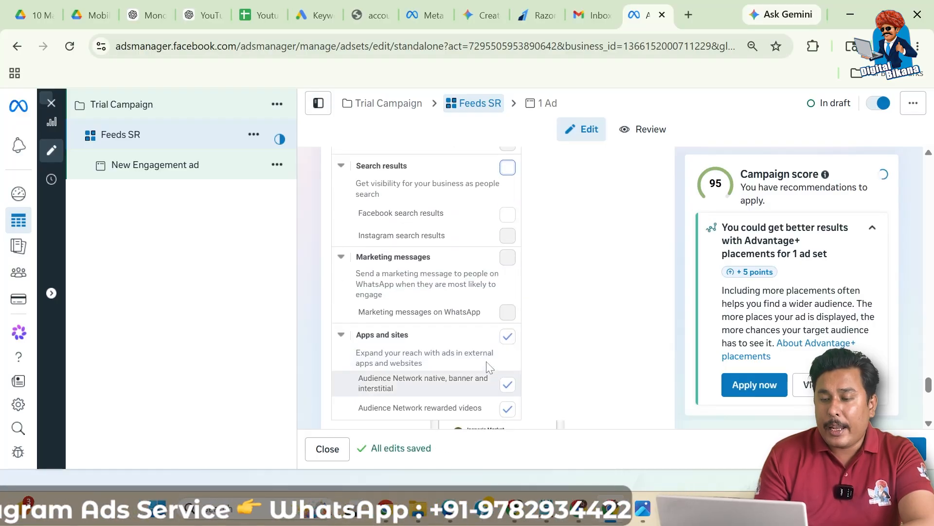
left_click(507, 336)
scroll(466, 378, "down", 2)
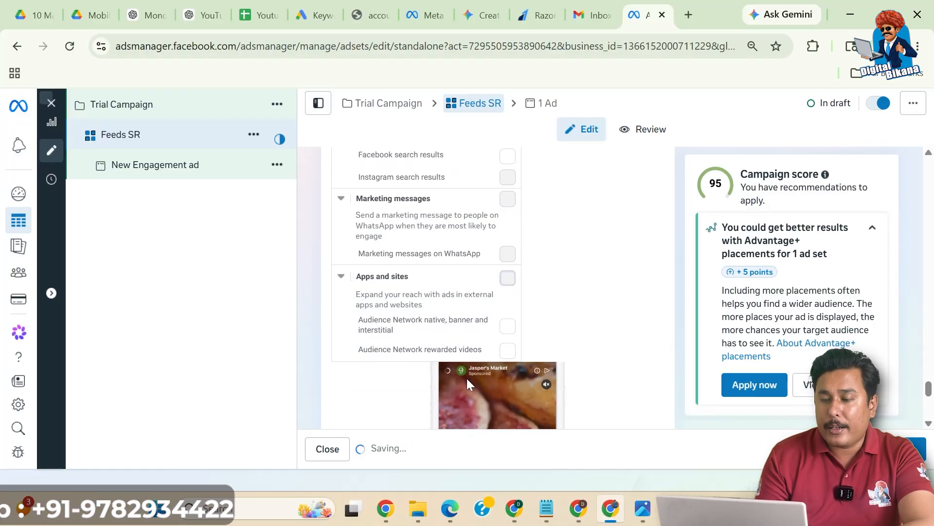
Open the ad under the Feeds SR ad set and rename it Banner Ad
scroll(467, 378, "up", 6)
scroll(467, 378, "up", 3)
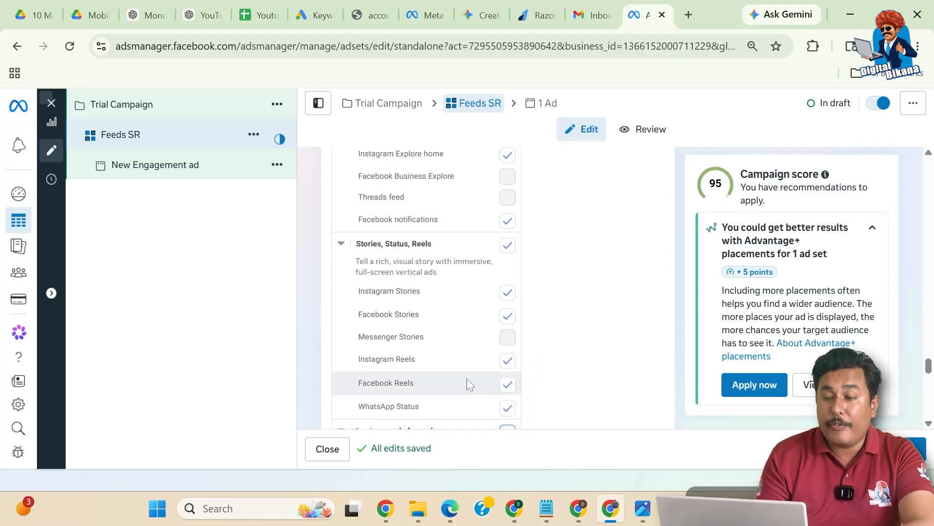
scroll(466, 379, "up", 2)
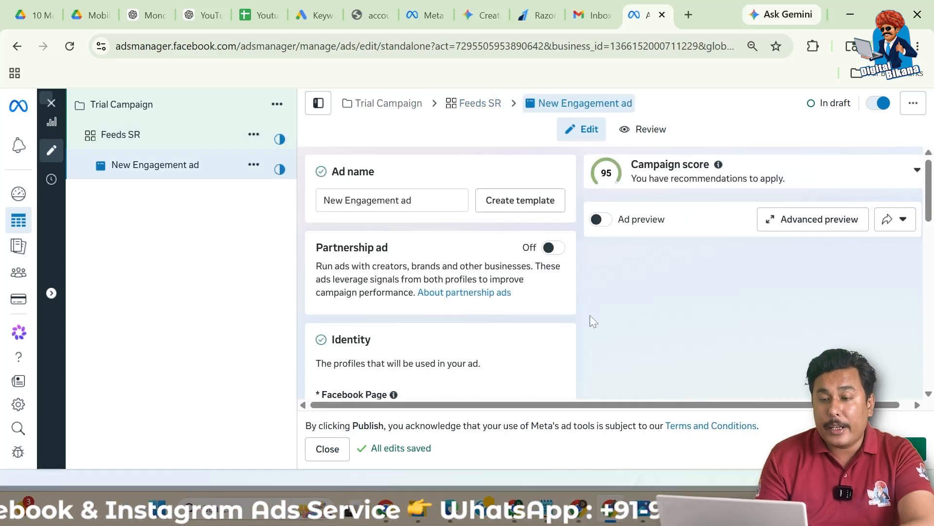
left_click_drag(417, 201, 332, 197)
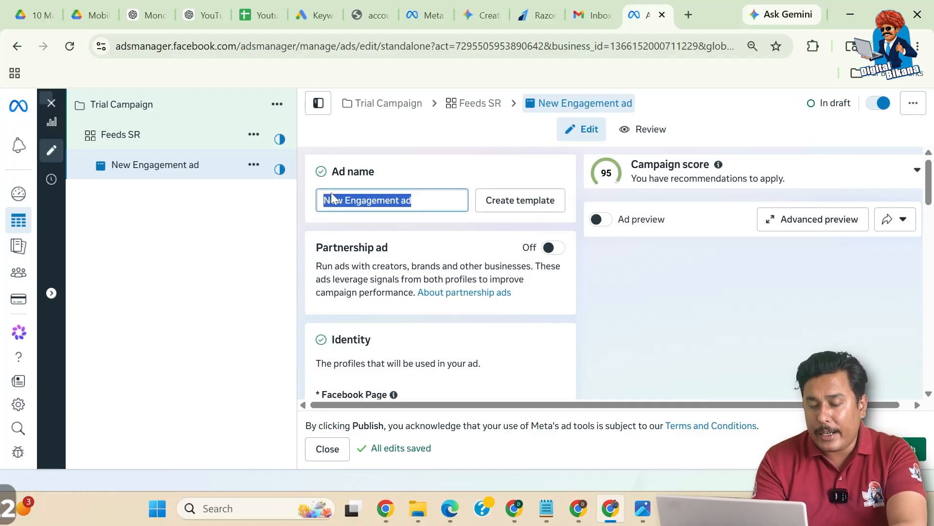
type("Banner Ad")
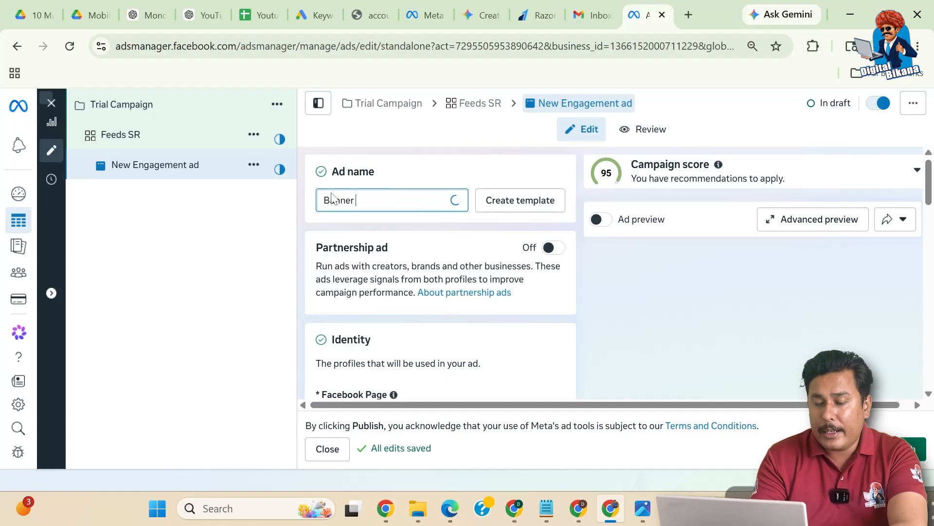
left_click(312, 234)
Set the ad setup to Create ad instead of using an existing post
scroll(312, 234, "down", 3)
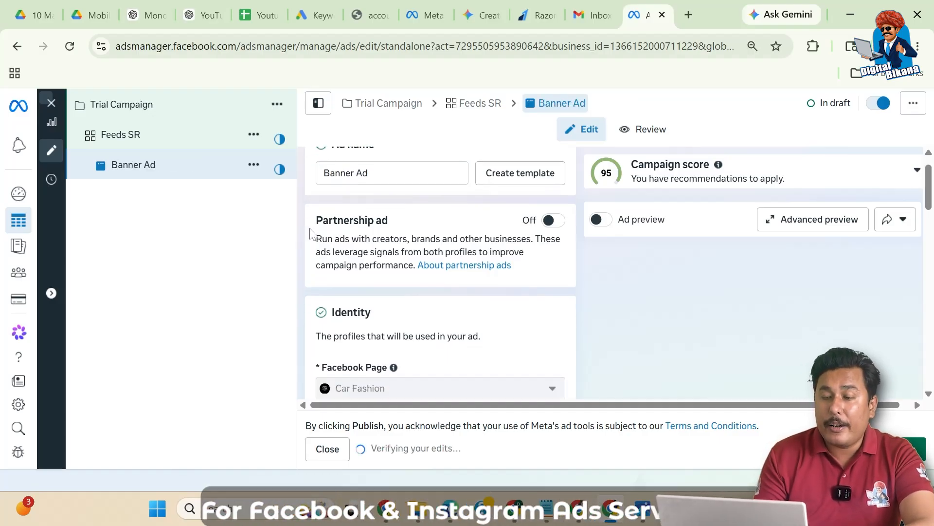
scroll(312, 234, "down", 1)
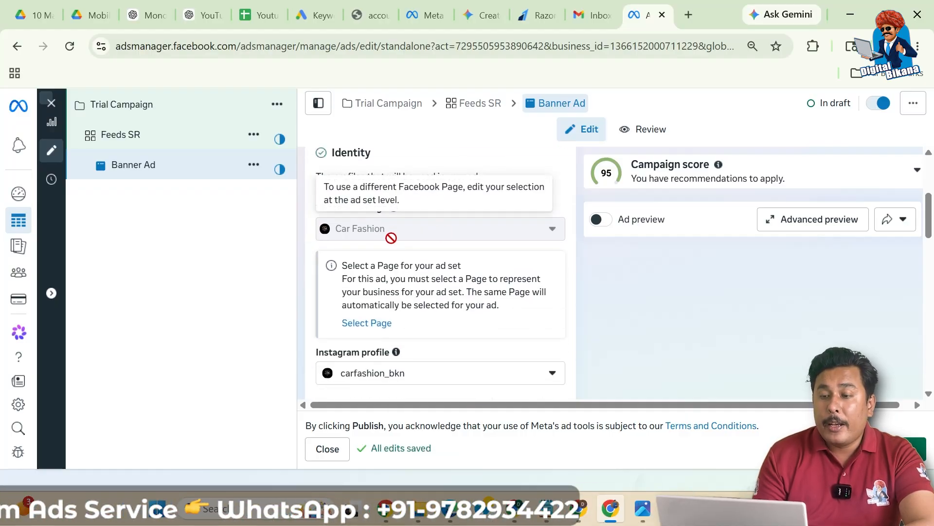
scroll(434, 273, "down", 2)
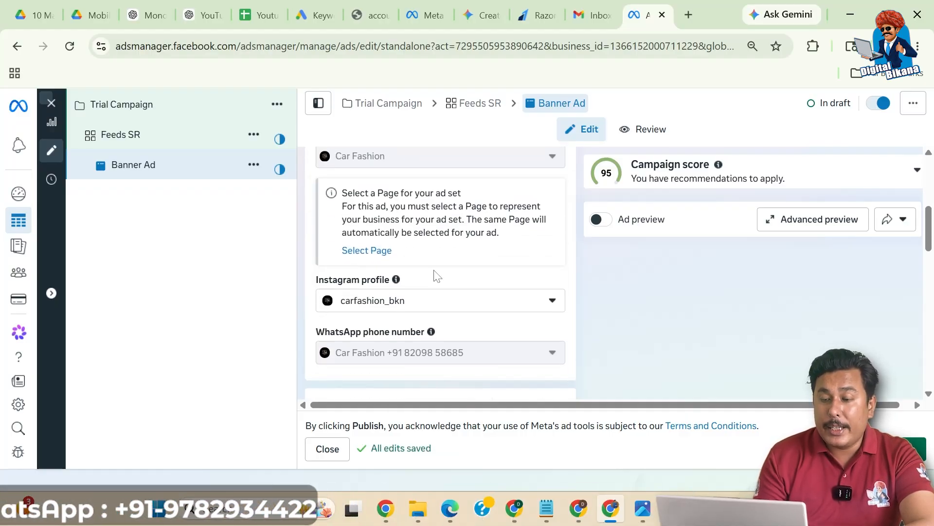
scroll(414, 314, "down", 1)
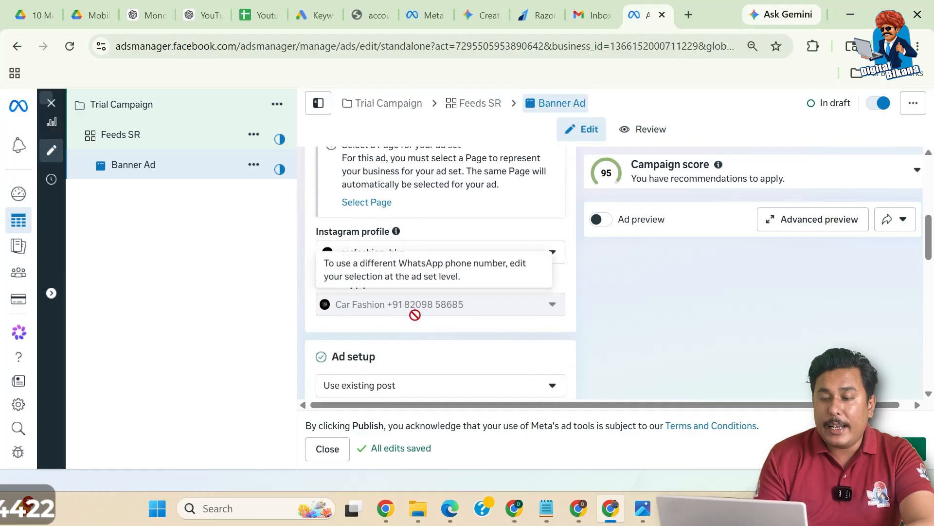
scroll(414, 316, "down", 1)
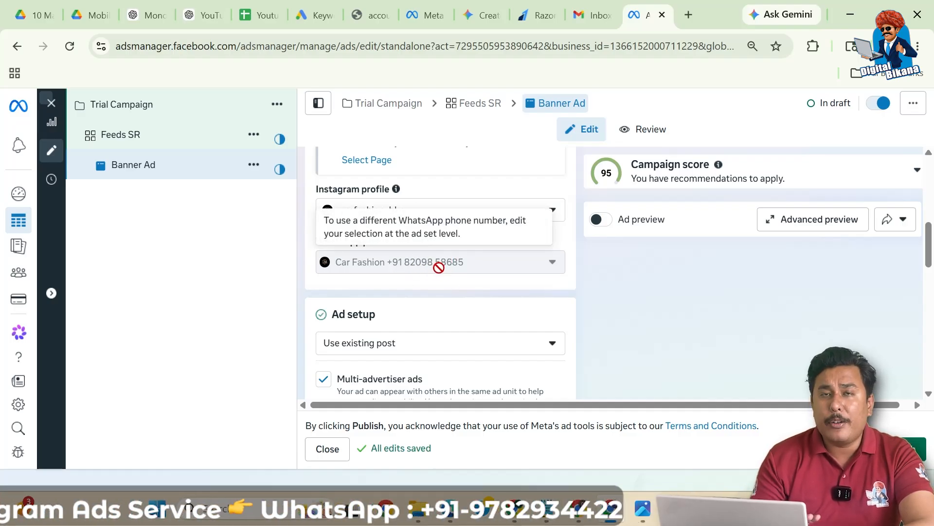
scroll(439, 267, "down", 3)
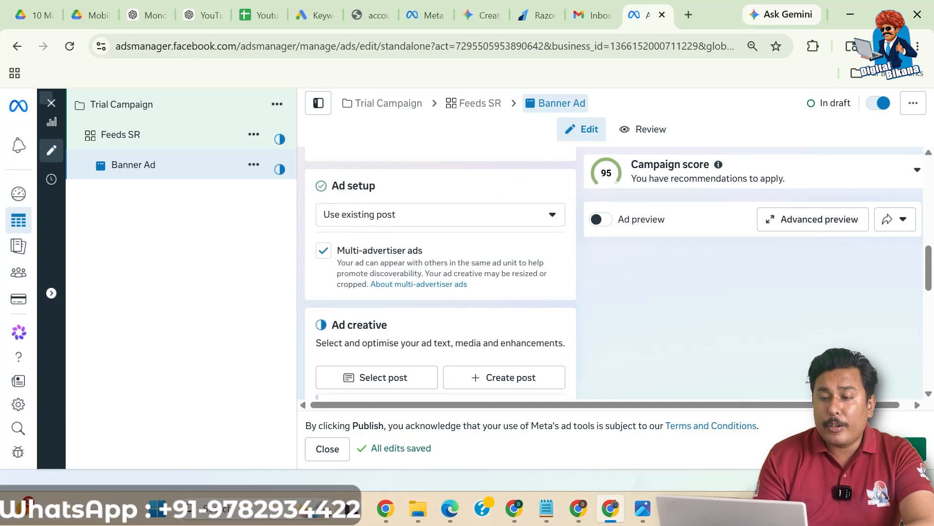
left_click(409, 218)
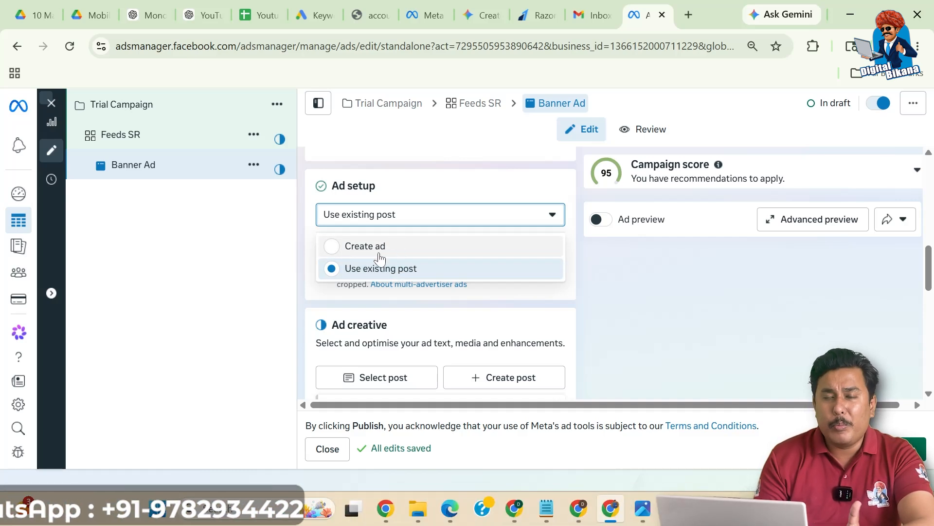
left_click(335, 252)
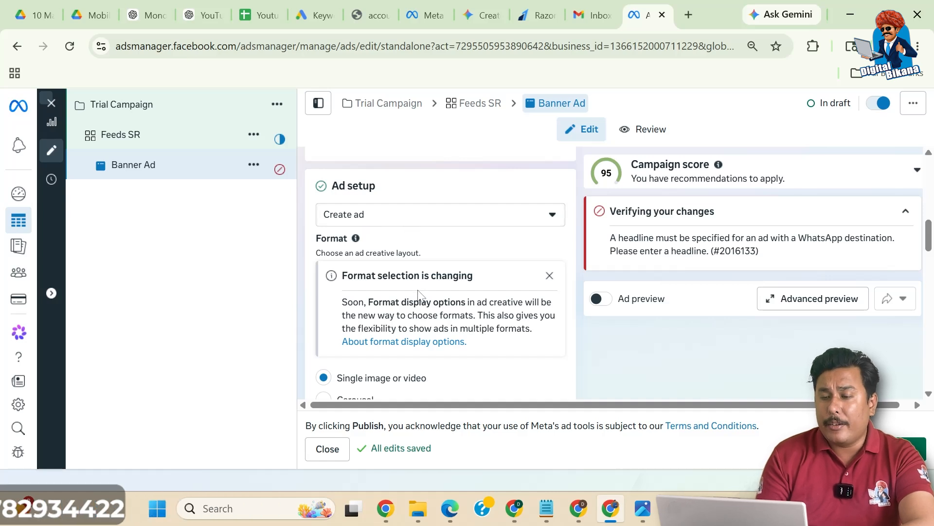
Start setting up the ad creative as an image ad
scroll(418, 297, "down", 2)
scroll(389, 336, "down", 1)
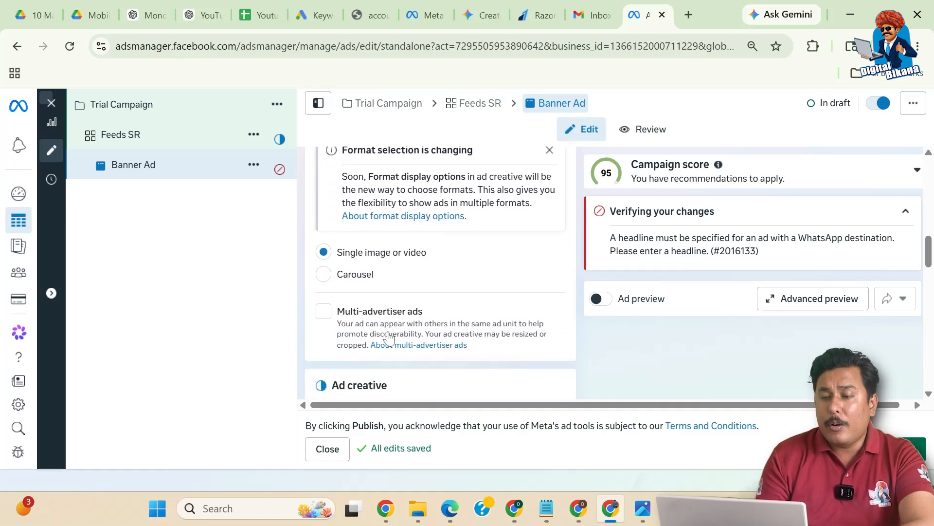
scroll(385, 308, "up", 1)
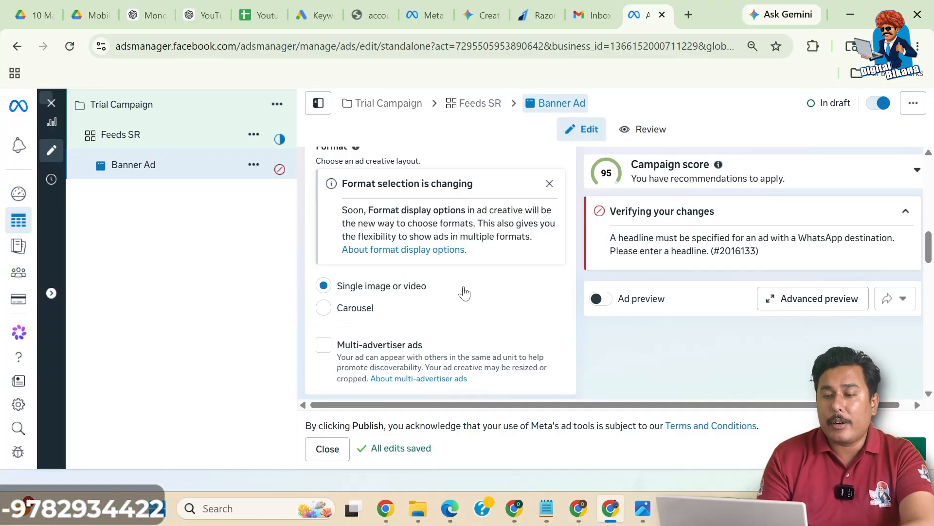
scroll(463, 294, "down", 3)
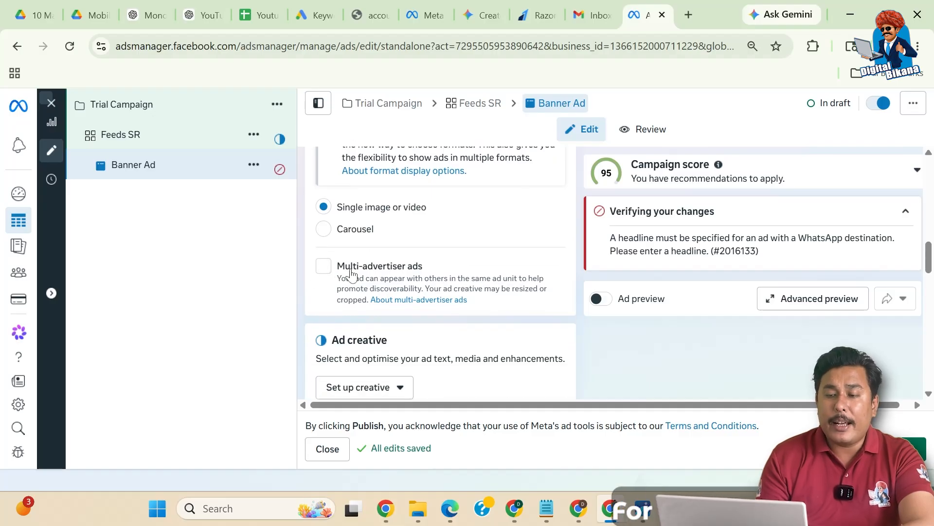
scroll(375, 329, "down", 1)
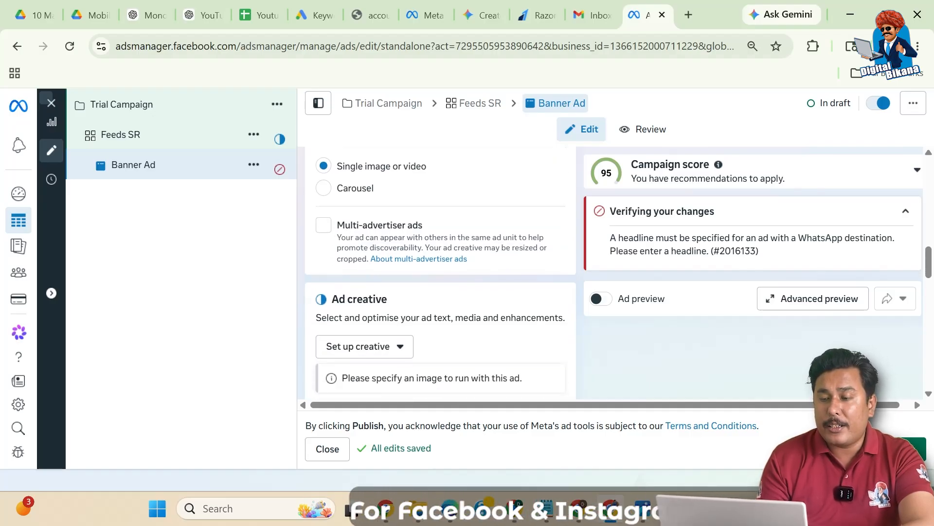
scroll(372, 328, "down", 1)
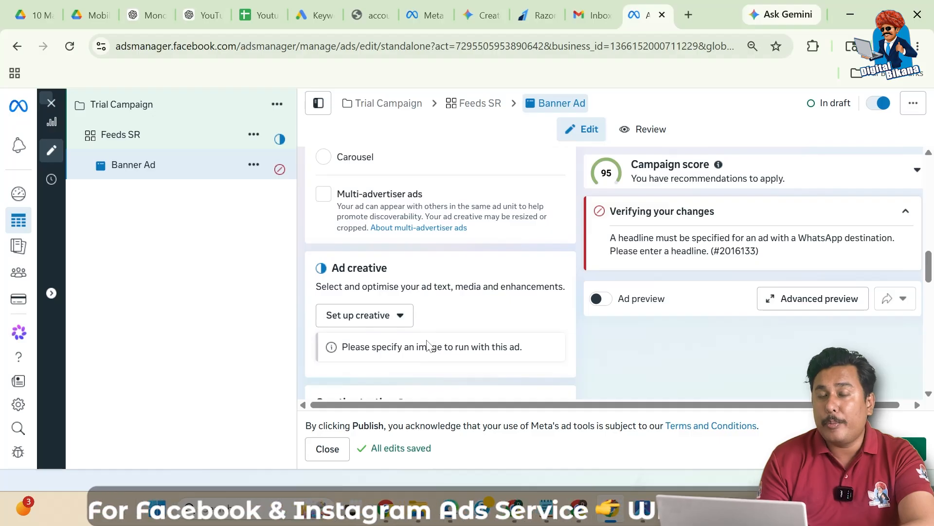
scroll(428, 344, "down", 1)
scroll(428, 344, "down", 1)
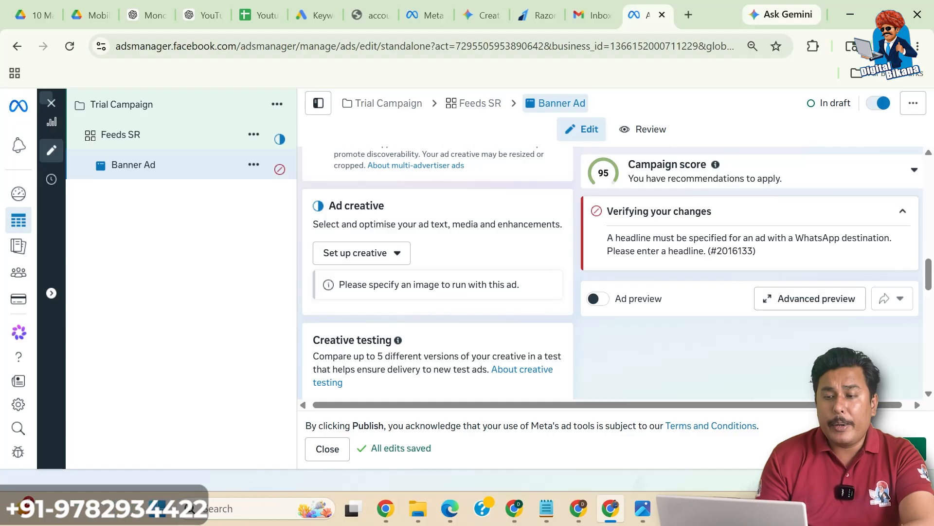
left_click(396, 264)
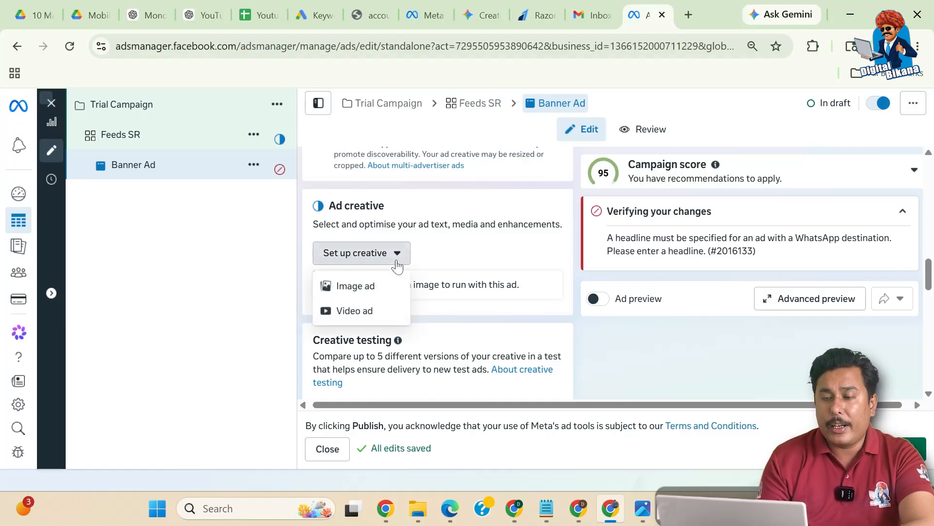
left_click(357, 287)
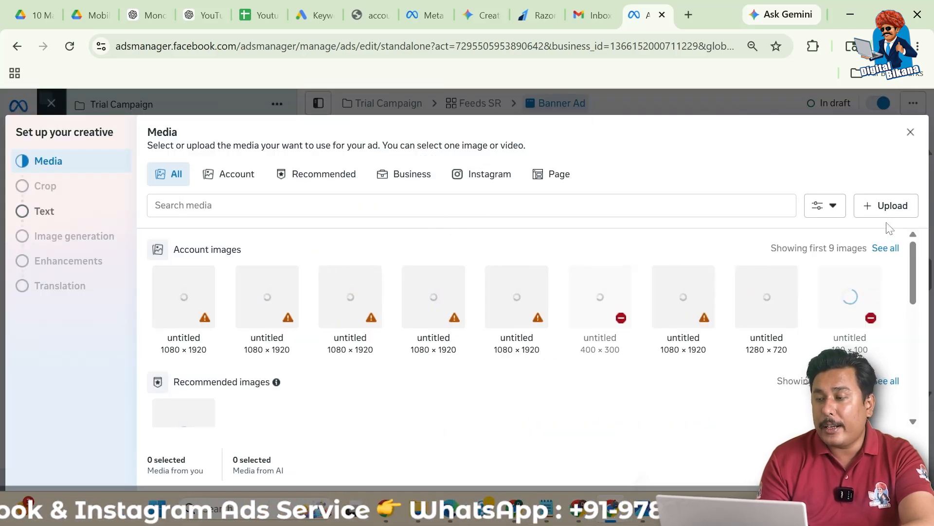
Upload the images "Your Business Ad Here" and "Your Business Ad Here (1)" from the Pictures folder to the ad media
left_click(879, 207)
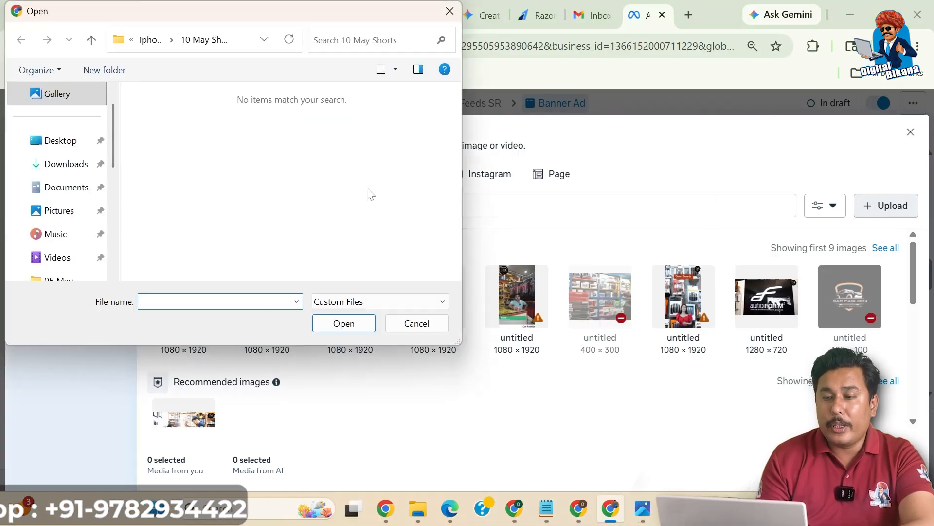
left_click(81, 210)
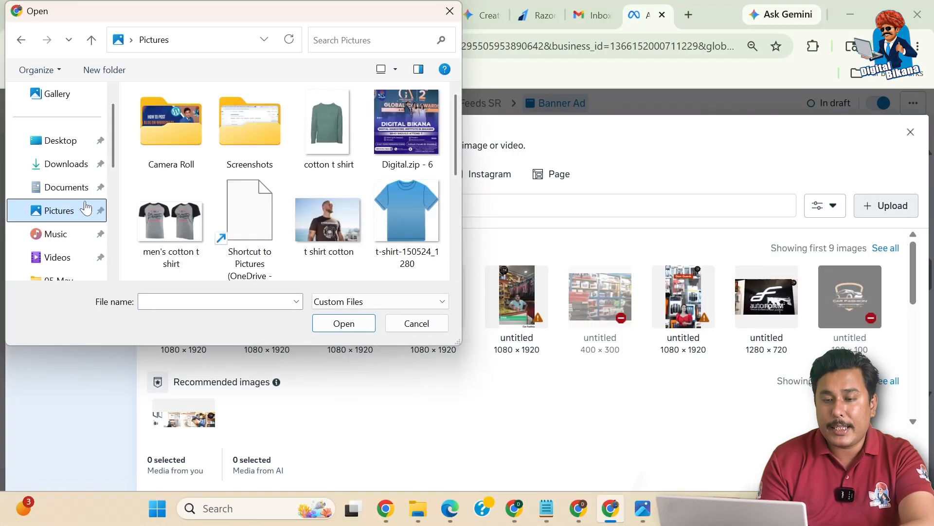
scroll(247, 208, "down", 5)
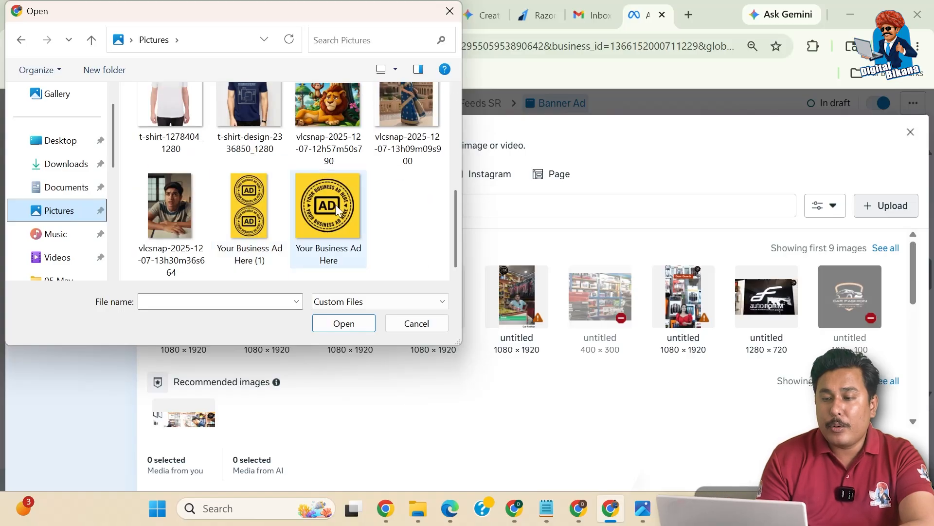
left_click(327, 210)
left_click(256, 204, "ctrl")
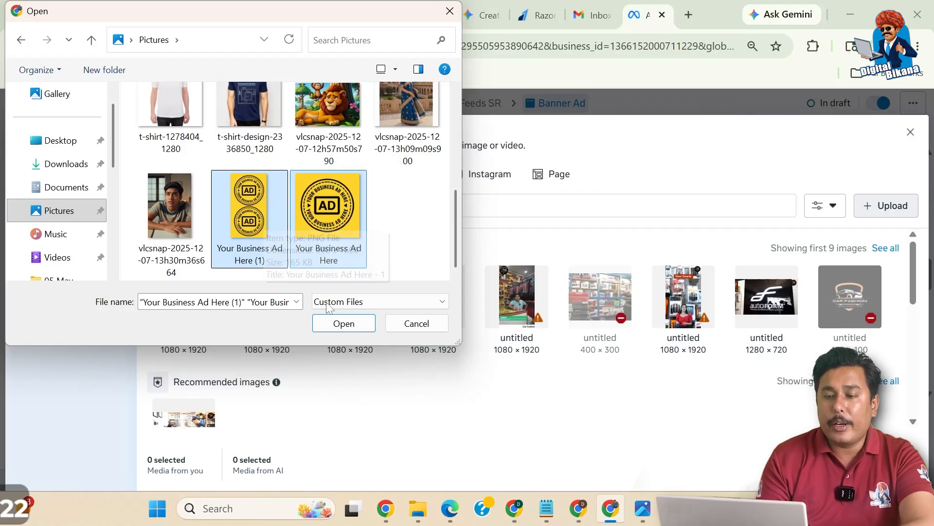
left_click(344, 323)
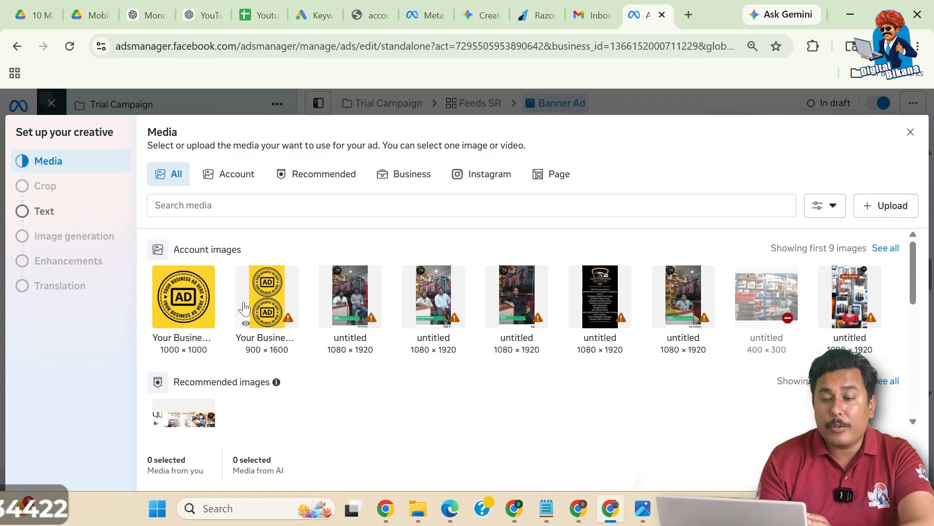
Use the 1000 × 1000 Your Business Ad Here image as the ad media and accept the suggested placement crops
left_click(209, 306)
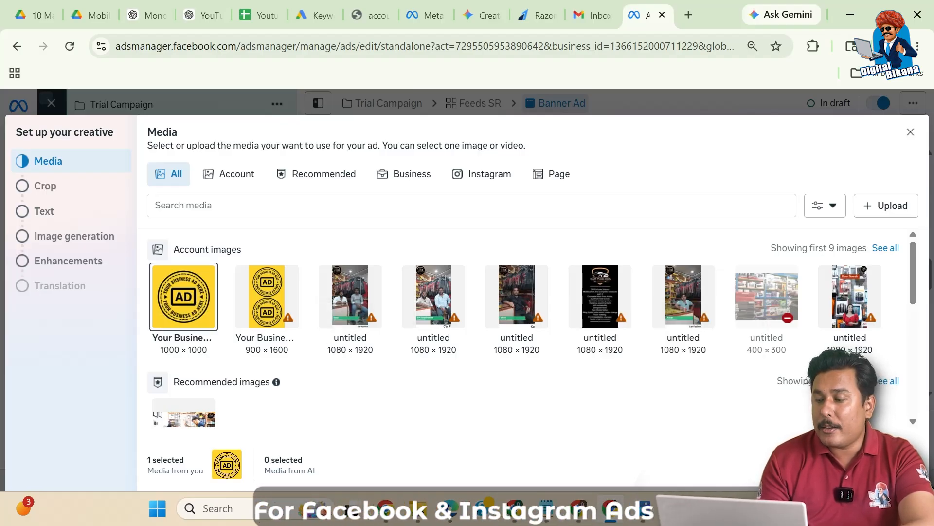
left_click(899, 464)
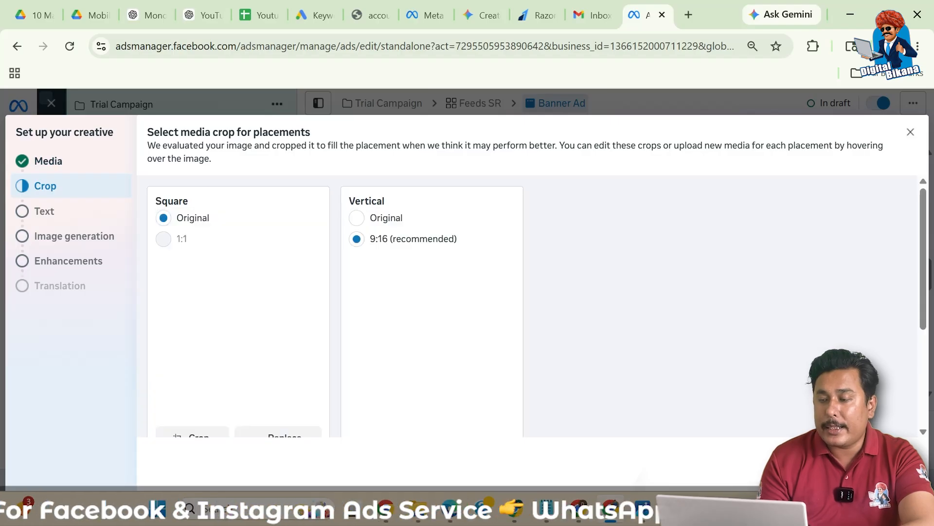
left_click(899, 464)
Set the ad headline to "Contact Now" and continue to the creative image generation stage
left_click(341, 190)
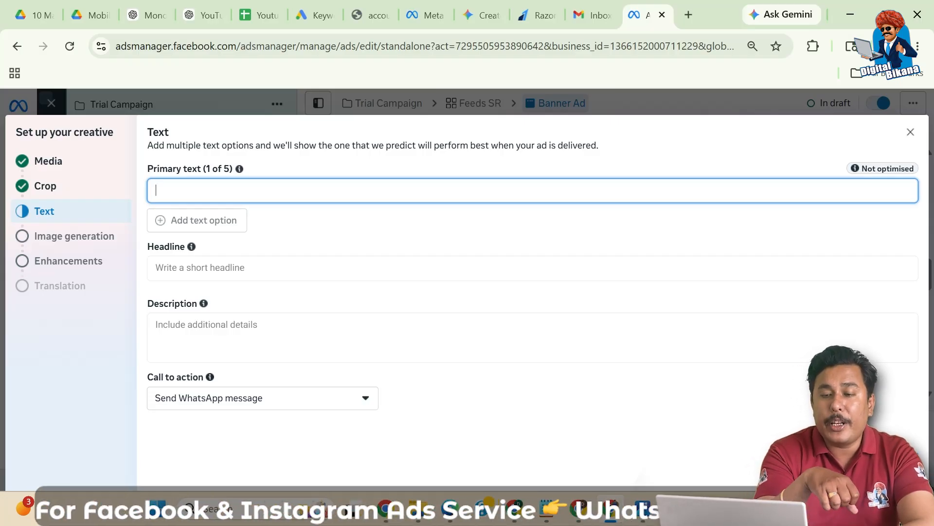
left_click(191, 268)
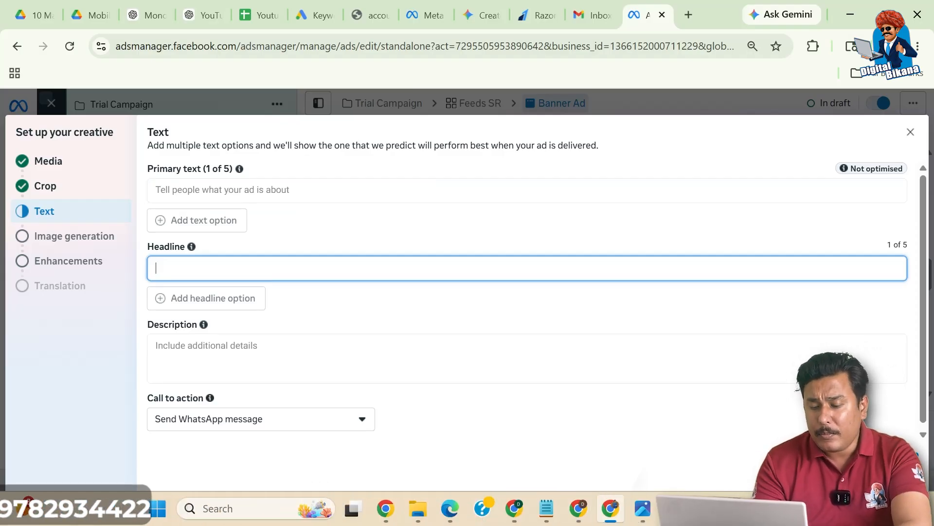
type("Contact Now")
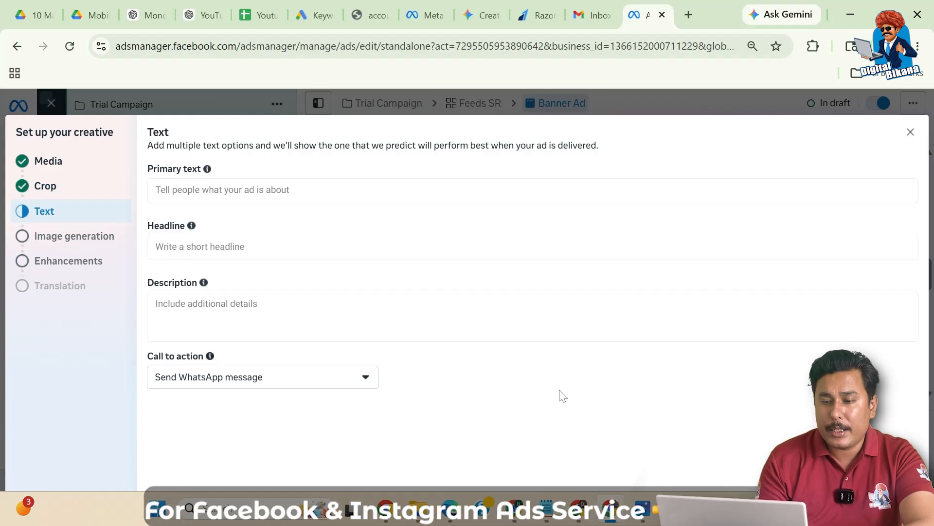
left_click(533, 248)
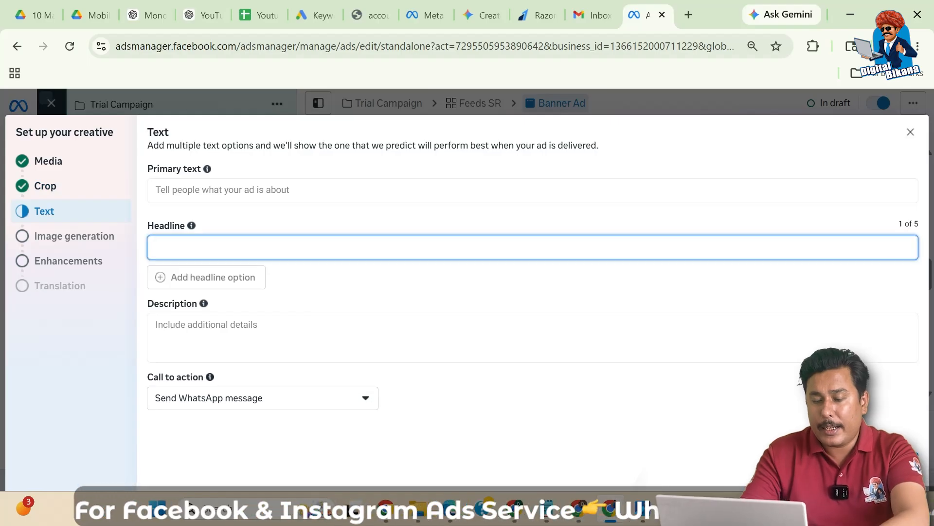
type("Contact ")
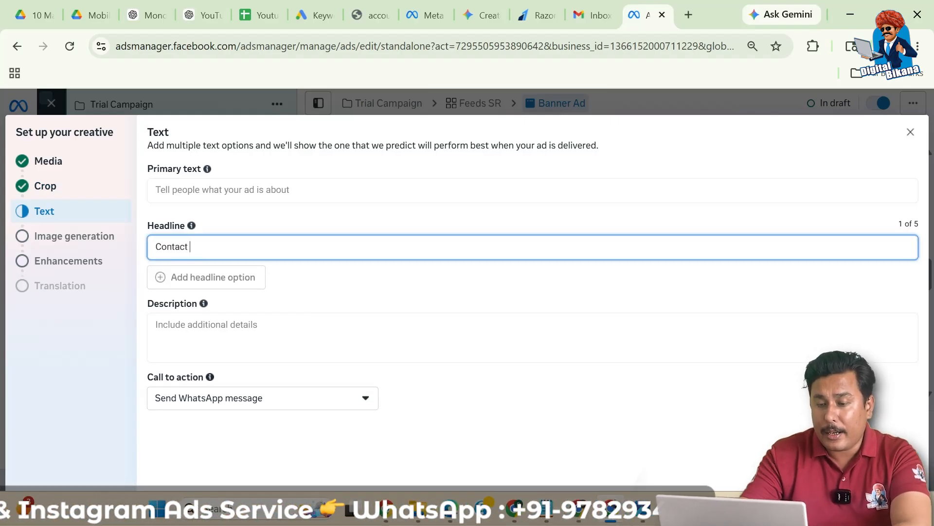
type("Now")
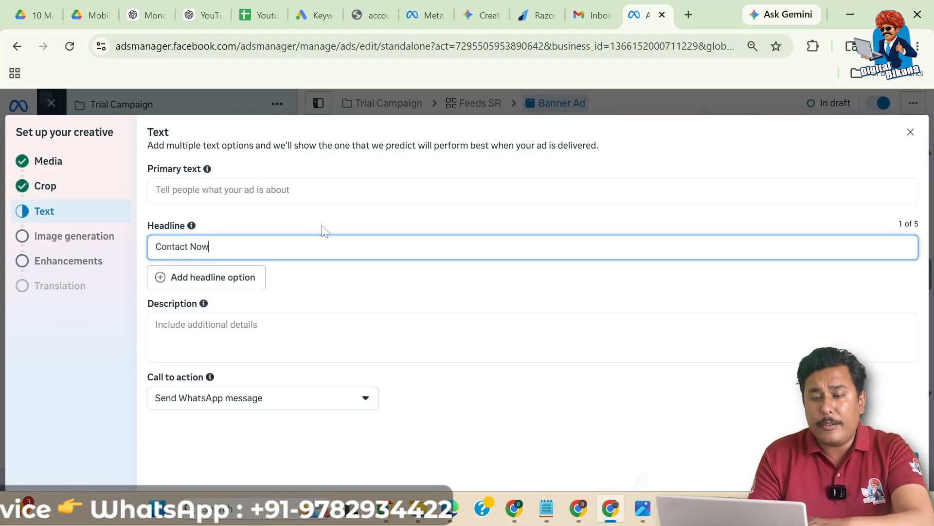
left_click(306, 225)
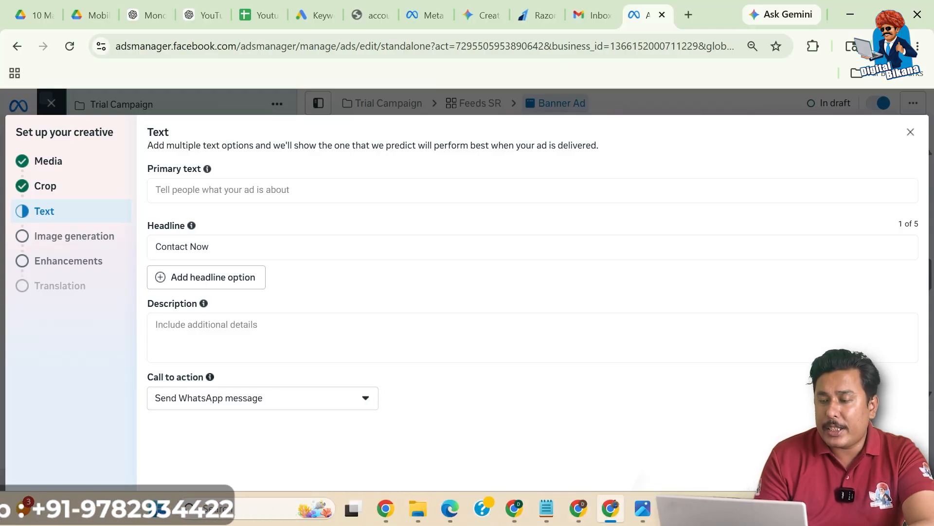
left_click(899, 471)
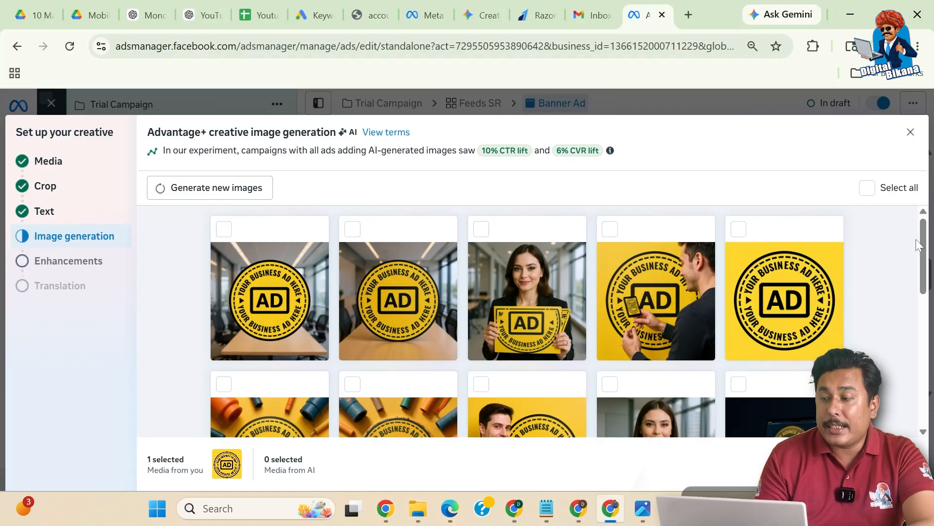
Review the AI-generated image variations and continue to the creative enhancements stage without selecting any of them
scroll(914, 333, "down", 5)
scroll(912, 351, "down", 3)
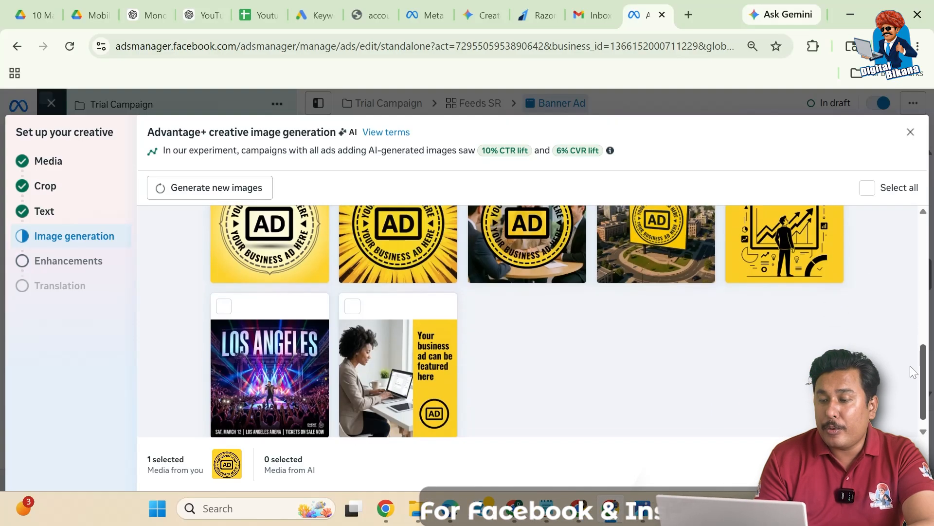
scroll(907, 337, "up", 2)
scroll(905, 360, "down", 2)
left_click_drag(923, 353, 926, 257)
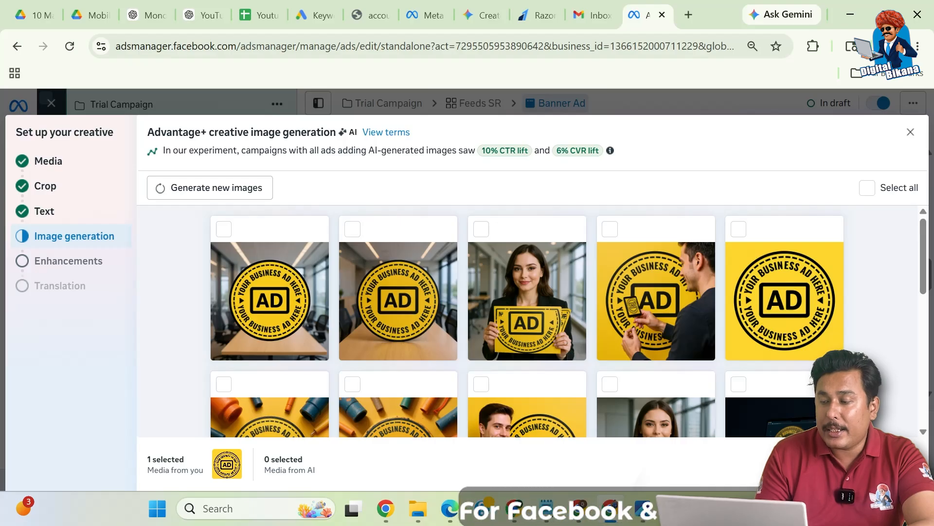
left_click(900, 464)
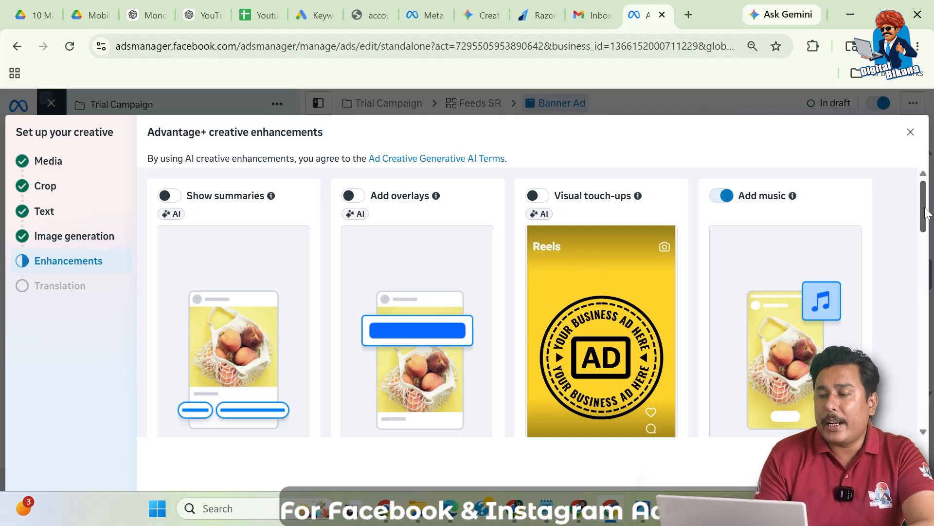
Look through the Advantage+ creative enhancements, keep their default settings and finish the creative setup
left_click_drag(926, 208, 925, 210)
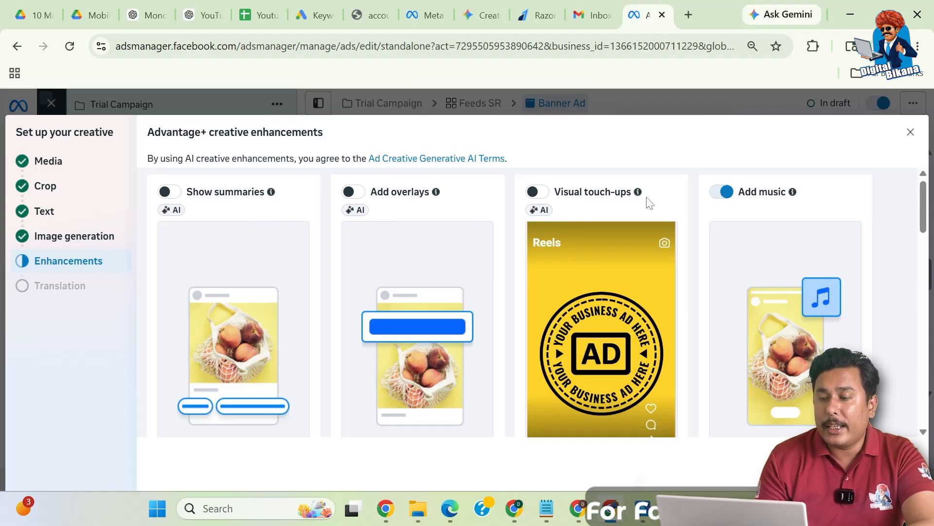
left_click_drag(924, 214, 929, 268)
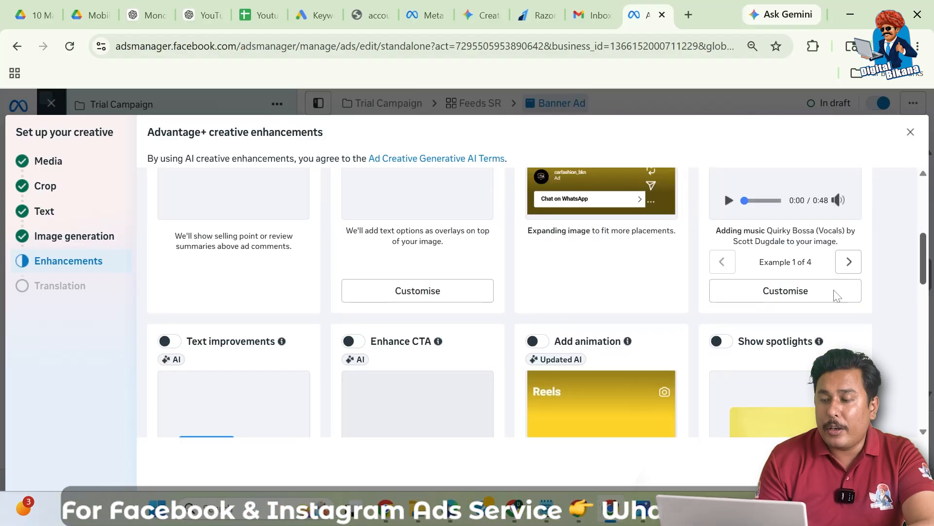
mouse_move(818, 340)
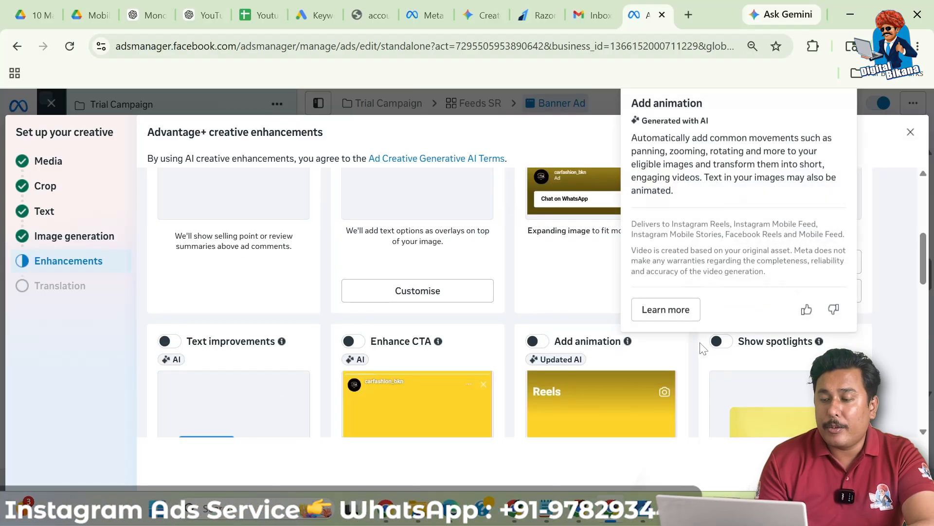
left_click_drag(929, 276, 926, 209)
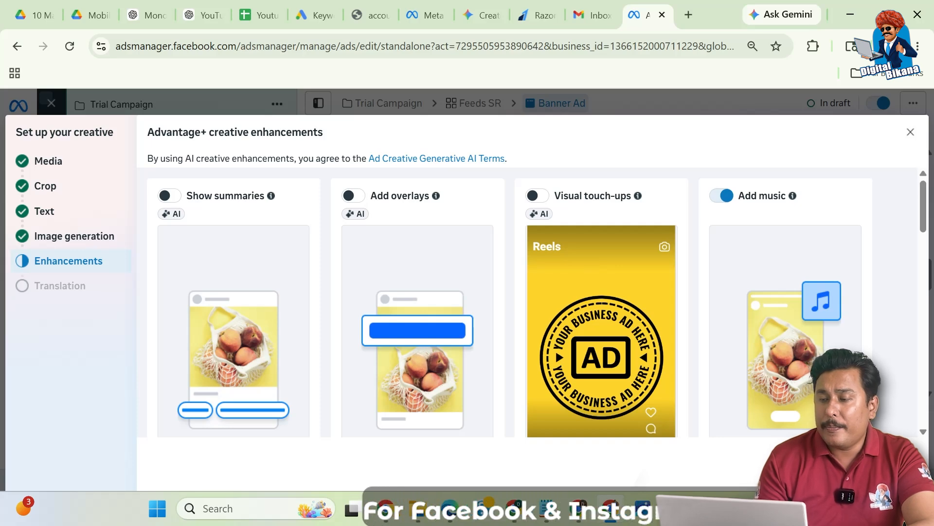
left_click(898, 465)
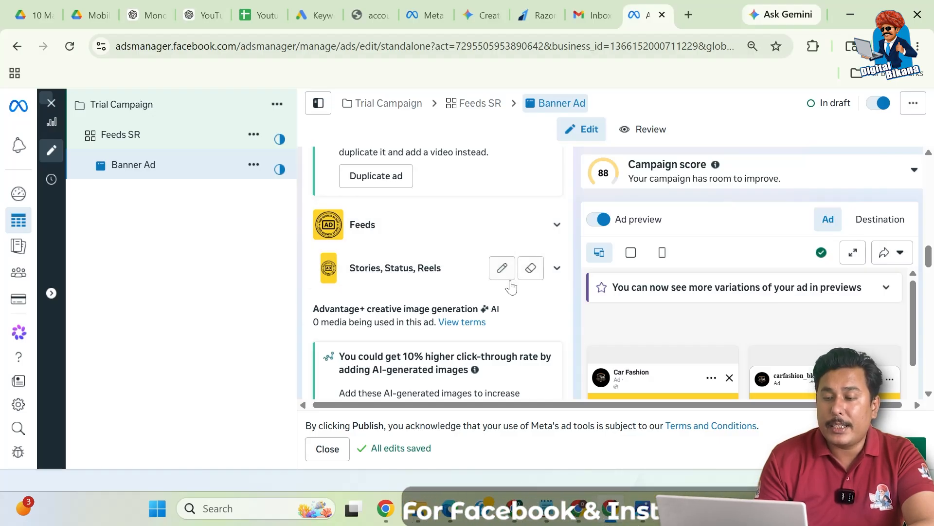
Examine the Banner Ad's tracking section and its previews across the feed, story and Reels placements
left_click_drag(931, 258, 931, 369)
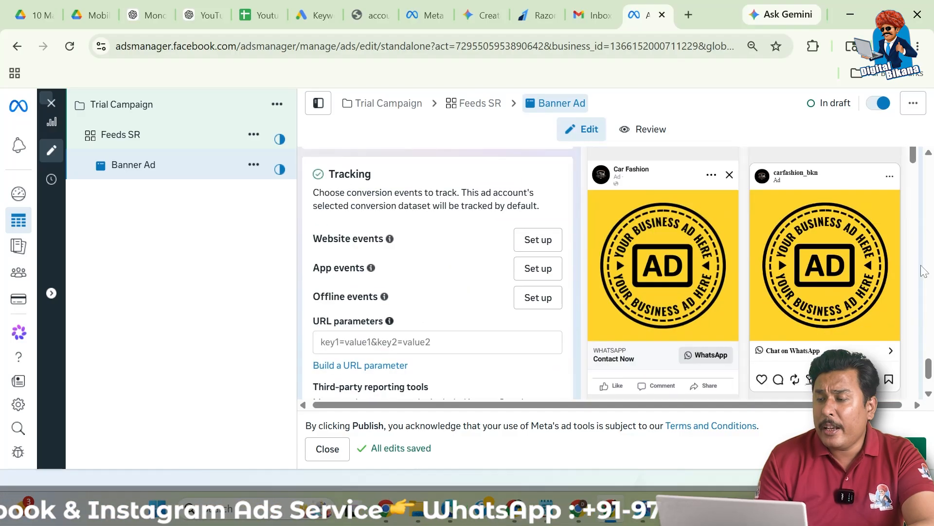
left_click_drag(913, 156, 913, 227)
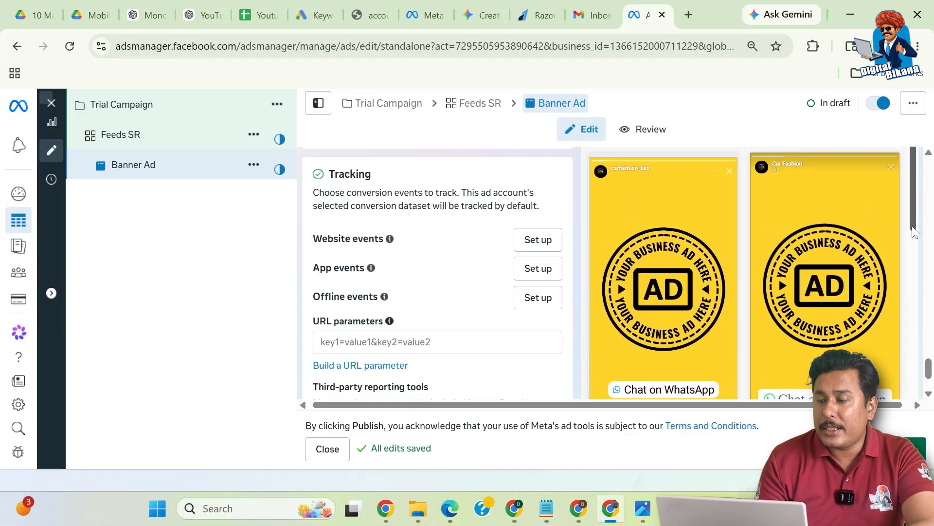
left_click_drag(911, 183, 915, 244)
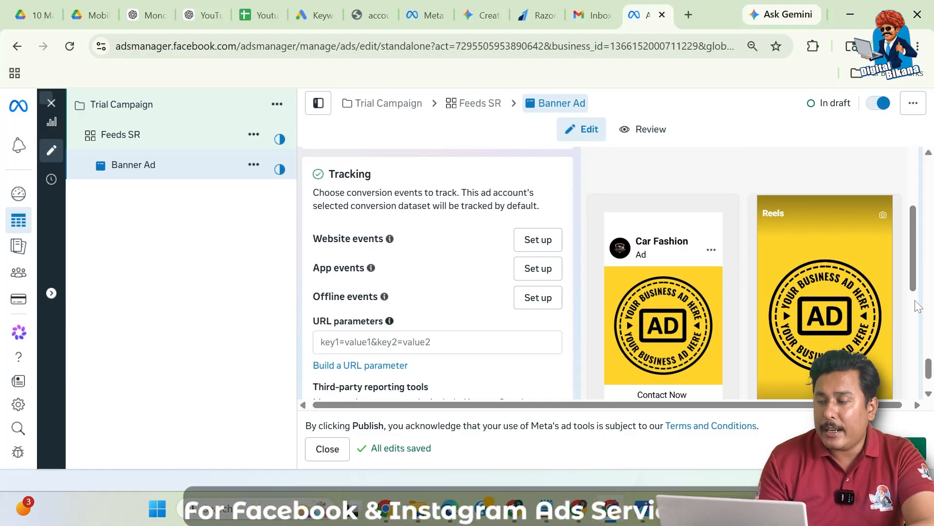
scroll(914, 301, "down", 2)
left_click_drag(917, 308, 921, 221)
left_click_drag(930, 360, 922, 288)
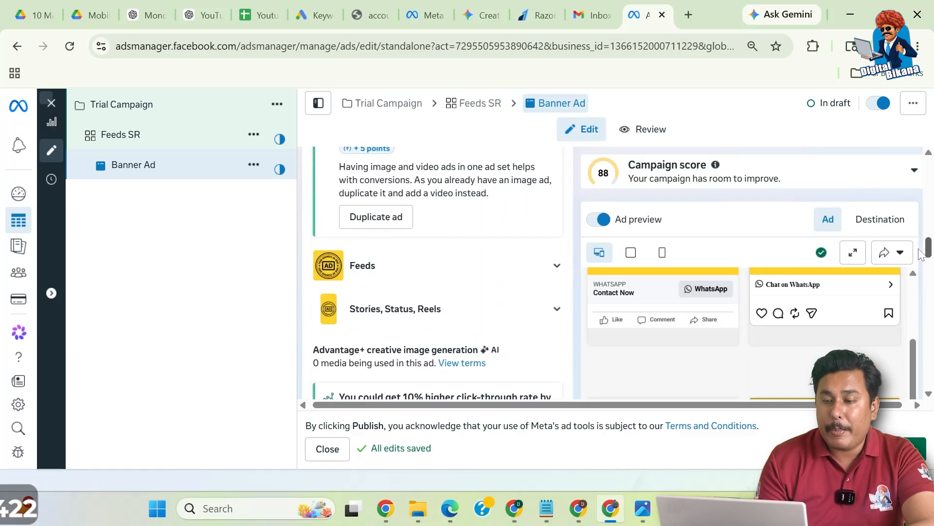